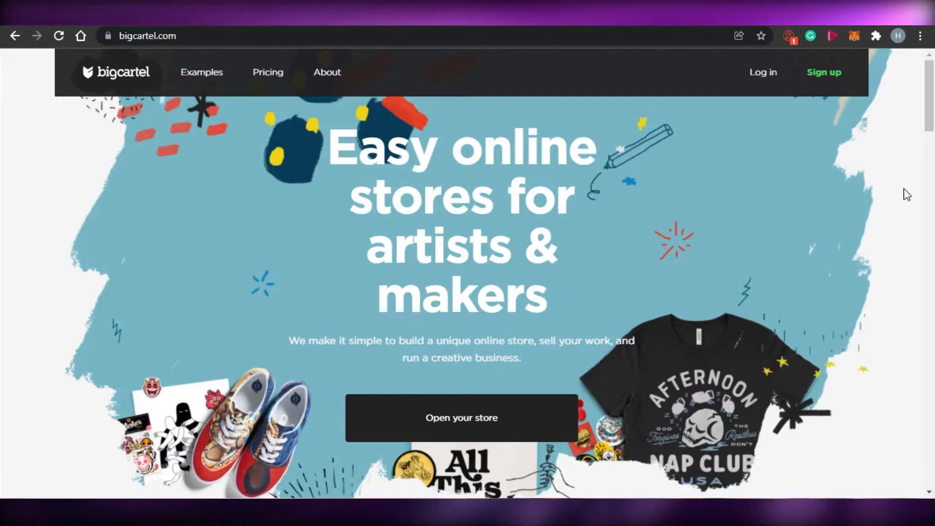
# Browse the homepage and compare the pricing plans and their features.
pyautogui.moveTo(930, 98)
pyautogui.mouseDown()
pyautogui.moveTo(932, 253)
pyautogui.moveTo(933, 115)
pyautogui.mouseUp()
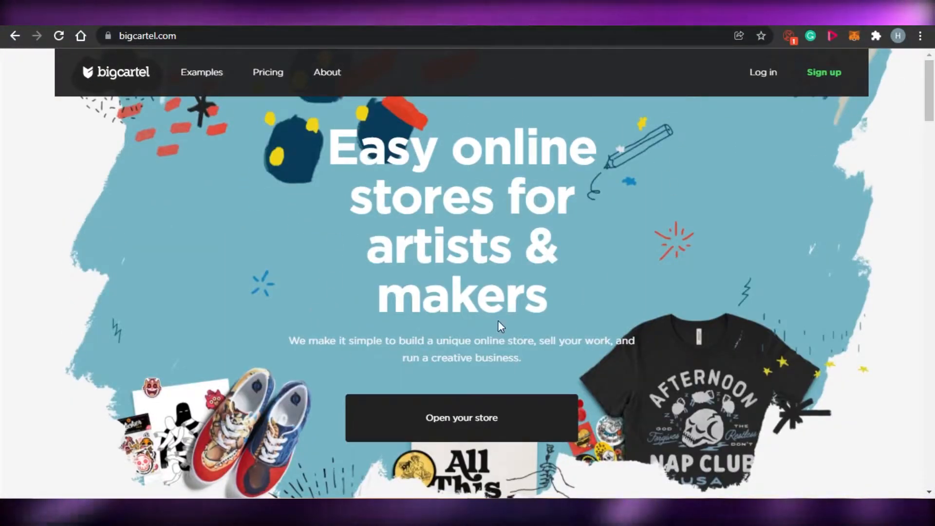
pyautogui.moveTo(931, 87); pyautogui.dragTo(934, 167)
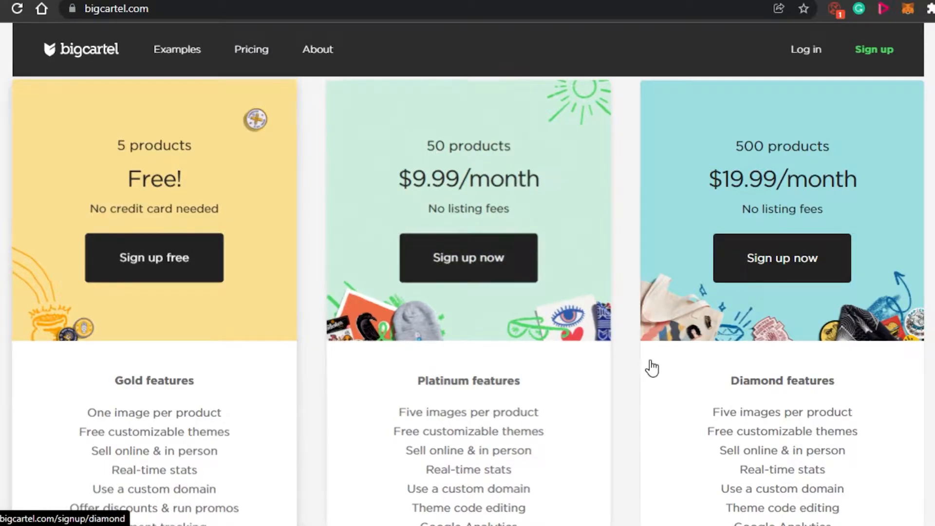
pyautogui.scroll(-2, 415, 328)
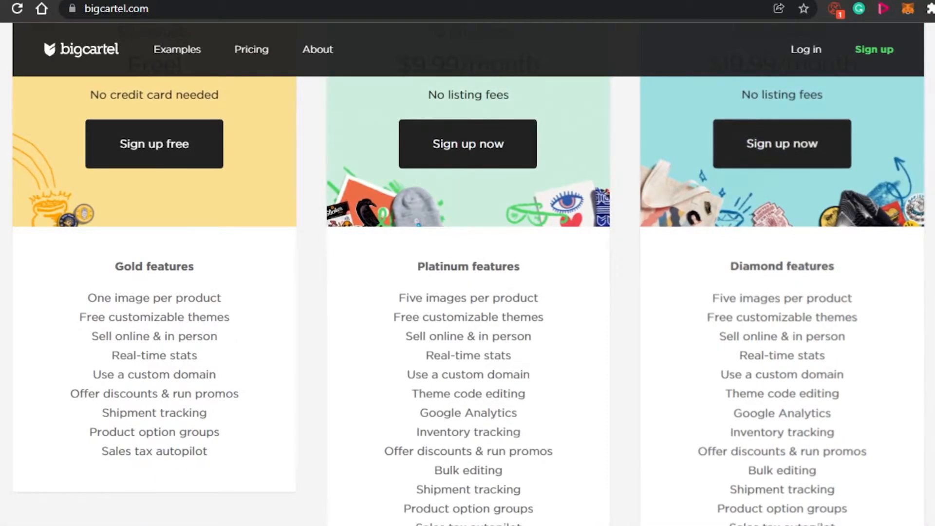
pyautogui.scroll(3, 467, 307)
pyautogui.scroll(-1, 468, 307)
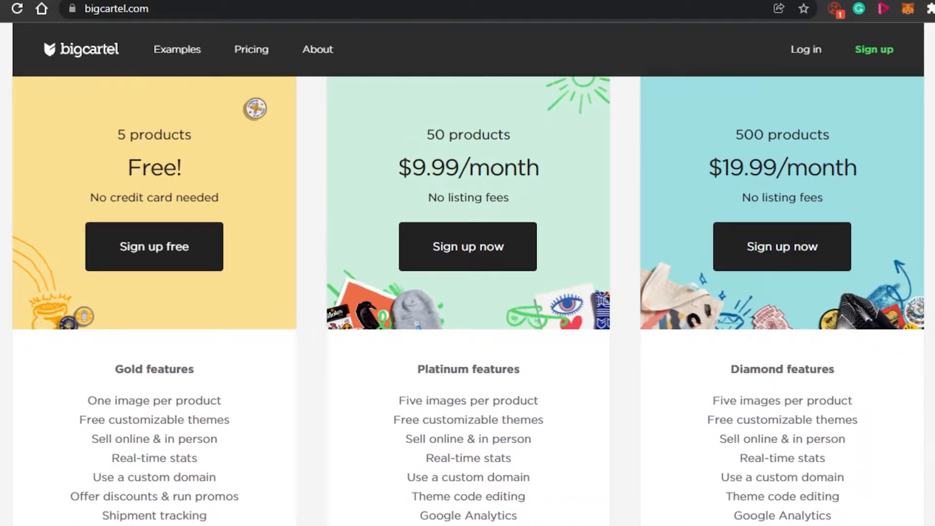
pyautogui.scroll(-4, 467, 298)
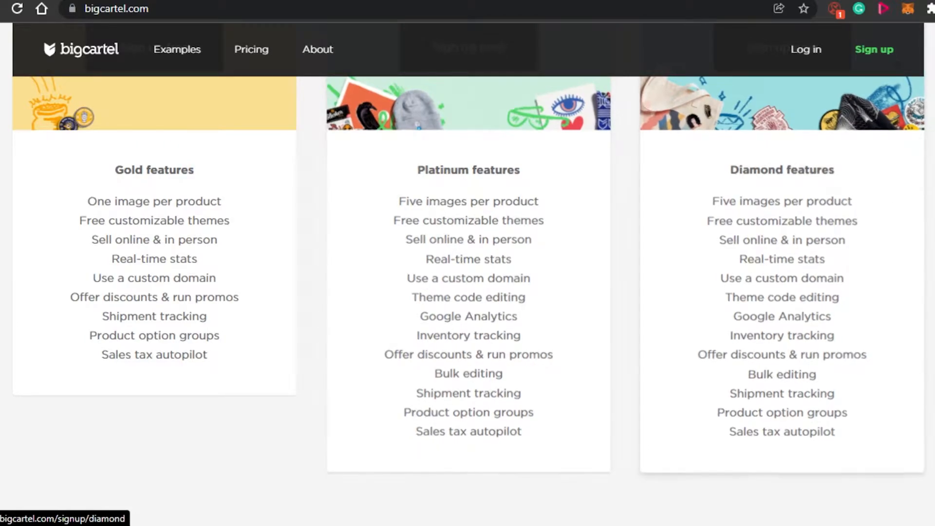
pyautogui.scroll(8, 778, 272)
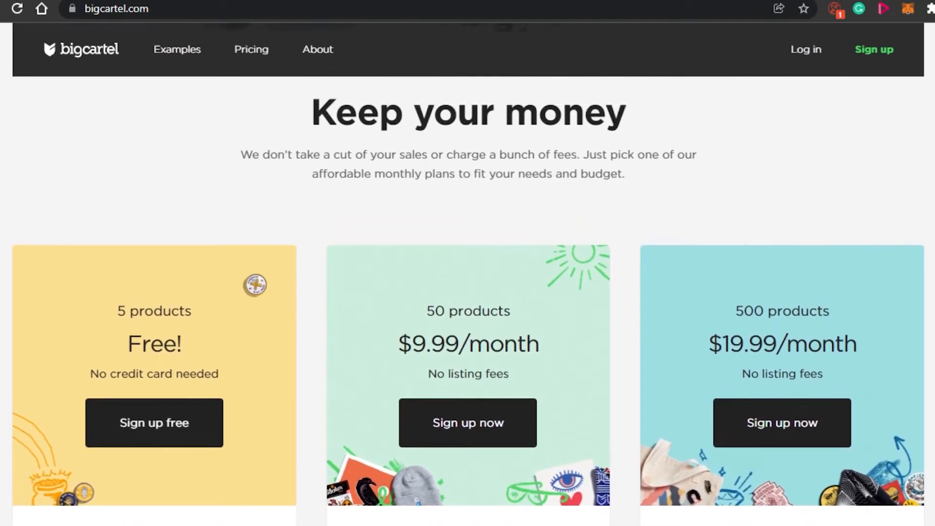
pyautogui.scroll(-4, 467, 292)
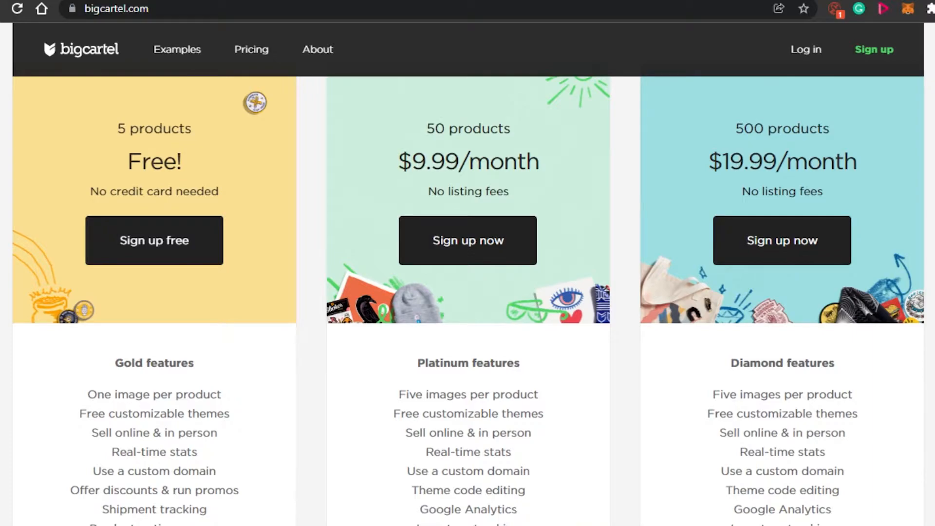
pyautogui.scroll(-5, 467, 273)
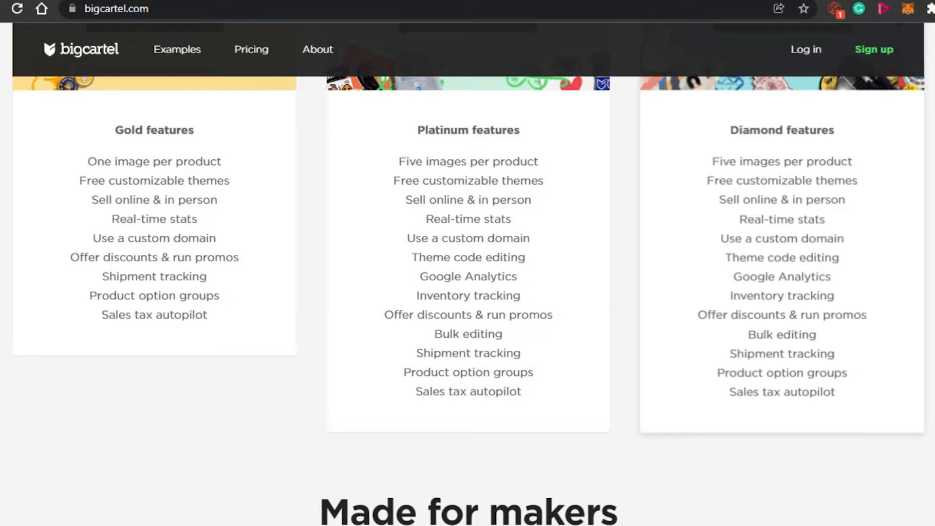
pyautogui.scroll(6, 468, 292)
pyautogui.scroll(-2, 467, 293)
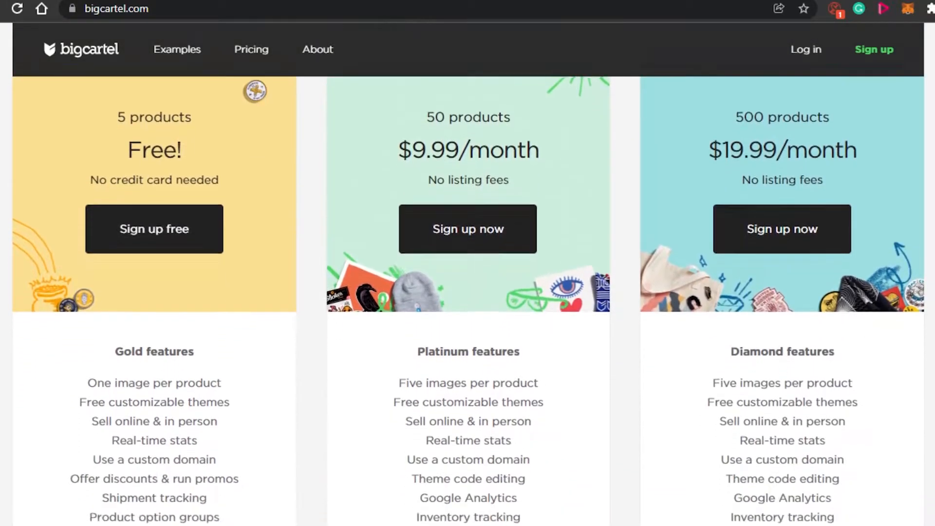
pyautogui.scroll(1, 467, 292)
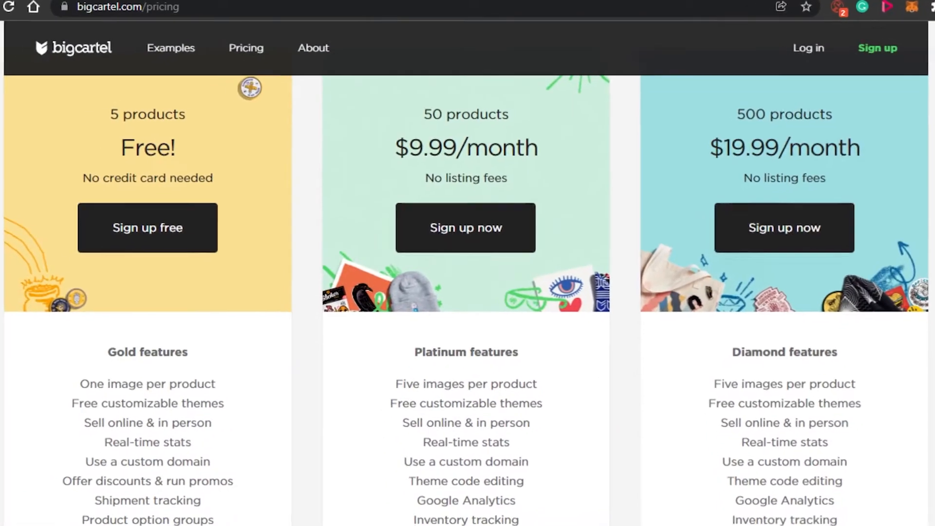
# Open the free plan signup and try submitting it with shop name SwayCloset and shop URL swaycloset.
pyautogui.click(168, 227)
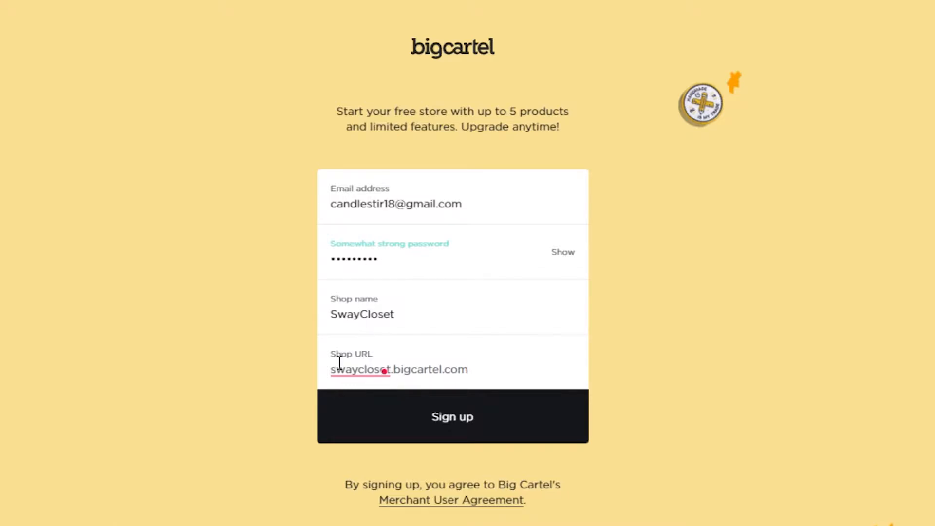
pyautogui.moveTo(338, 362)
pyautogui.click(375, 371)
pyautogui.click(436, 413)
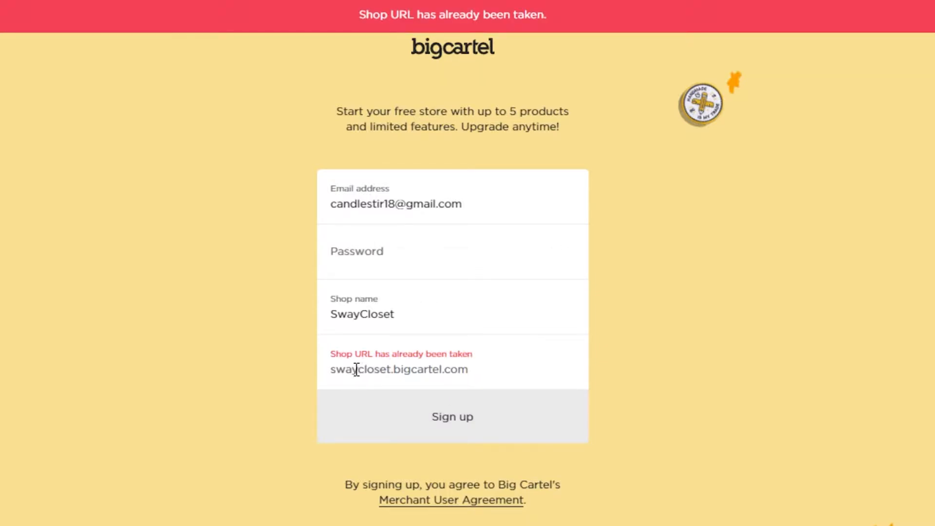
# Change the shop URL to swayclosetone and sign up for the free store.
pyautogui.click(337, 367)
pyautogui.press('BackSpace')
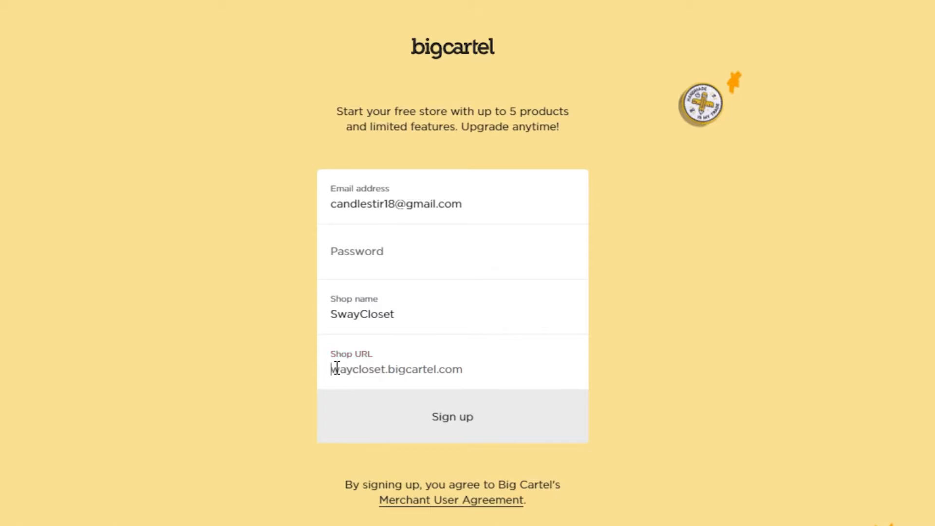
pyautogui.write('s')
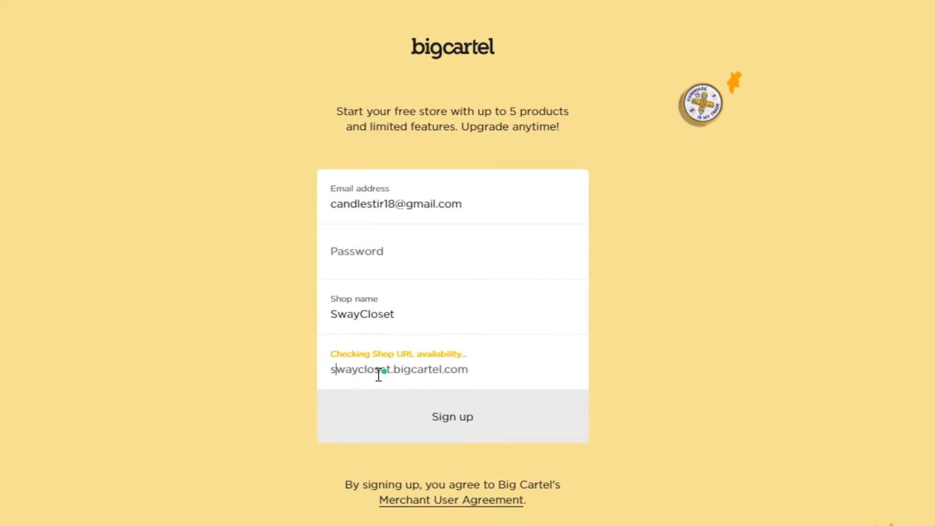
pyautogui.click(393, 364)
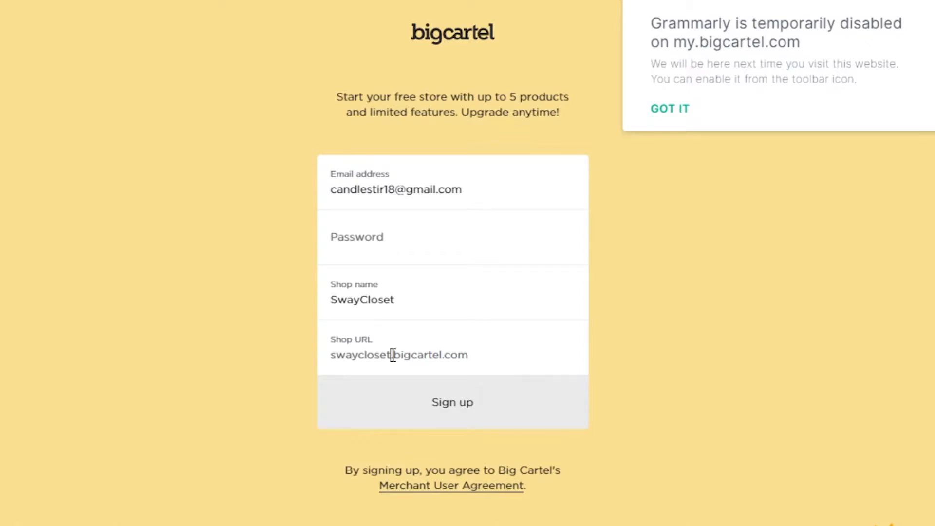
pyautogui.write('one')
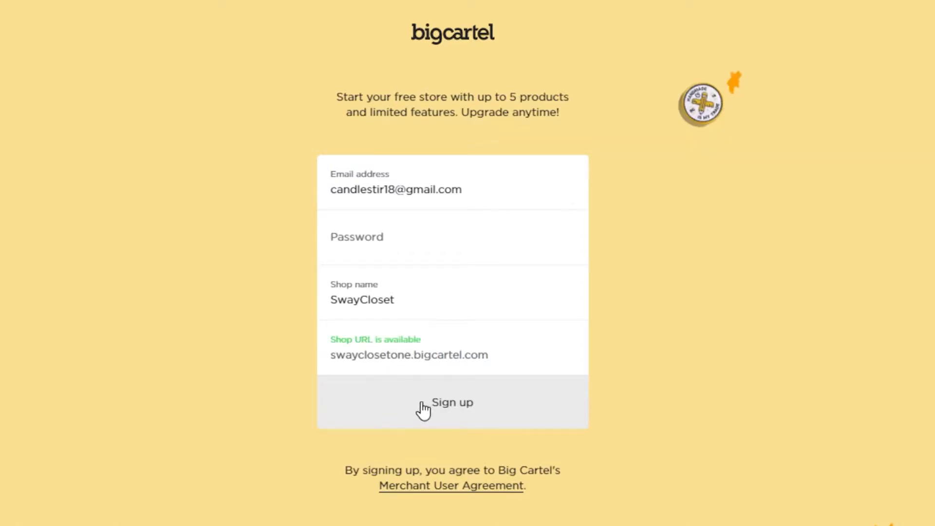
pyautogui.click(477, 419)
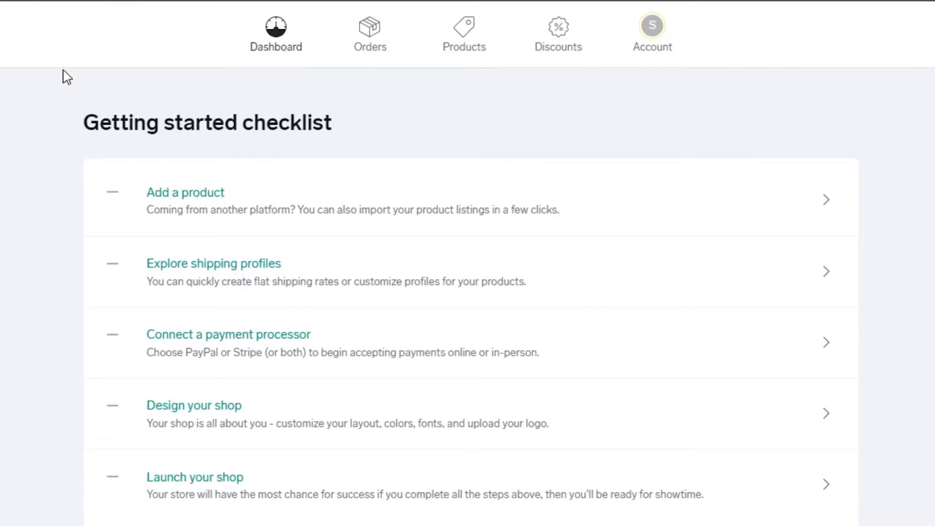
# Open the Design your shop item from the getting started checklist.
pyautogui.scroll(-8, 288, 183)
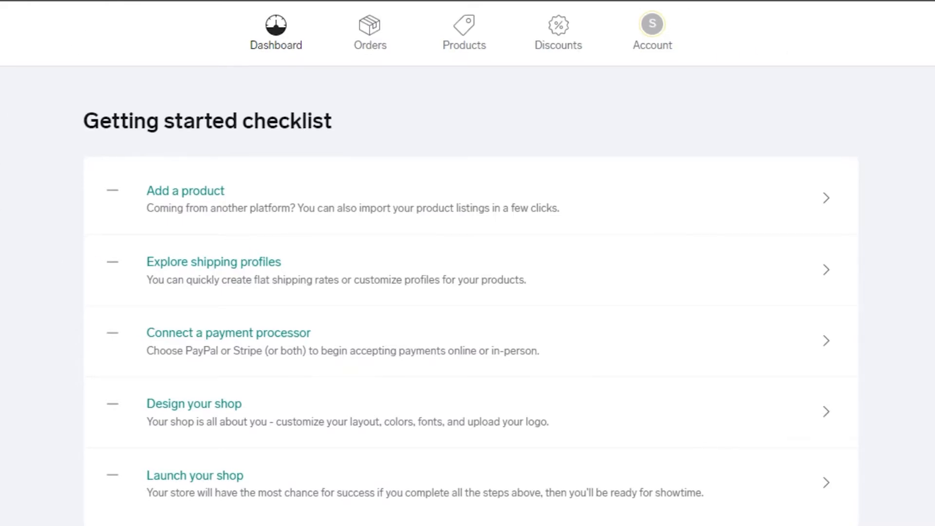
pyautogui.scroll(8, 467, 263)
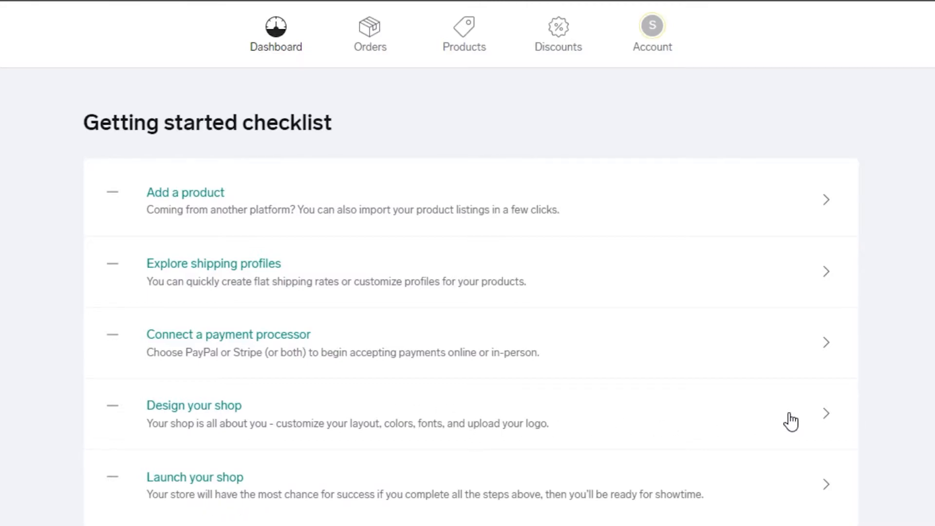
pyautogui.click(263, 399)
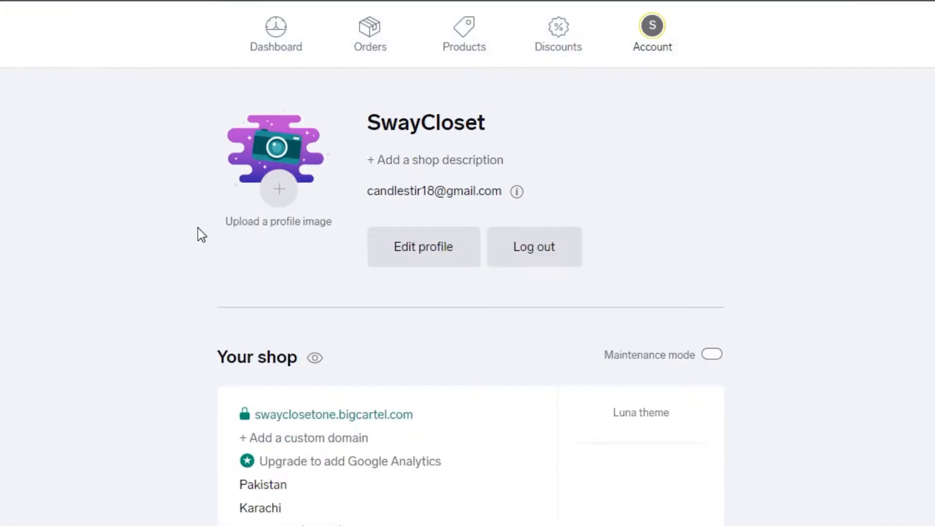
# Dismiss the account page tour popup and open the shop's design editor.
pyautogui.scroll(-1, 467, 263)
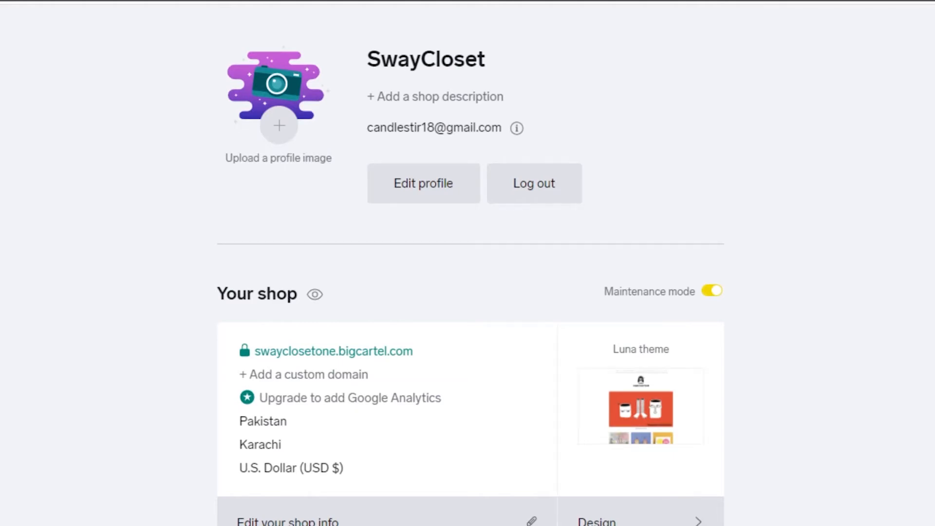
pyautogui.scroll(-2, 467, 263)
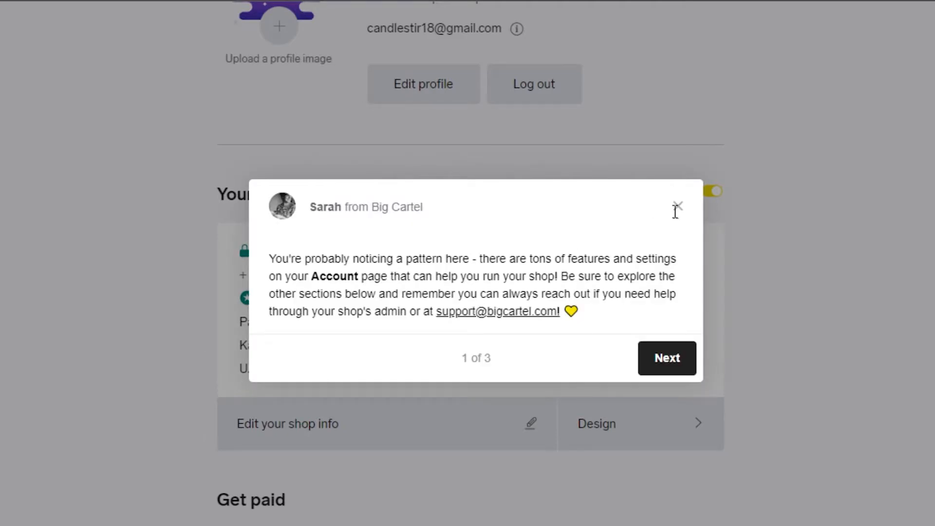
pyautogui.click(677, 207)
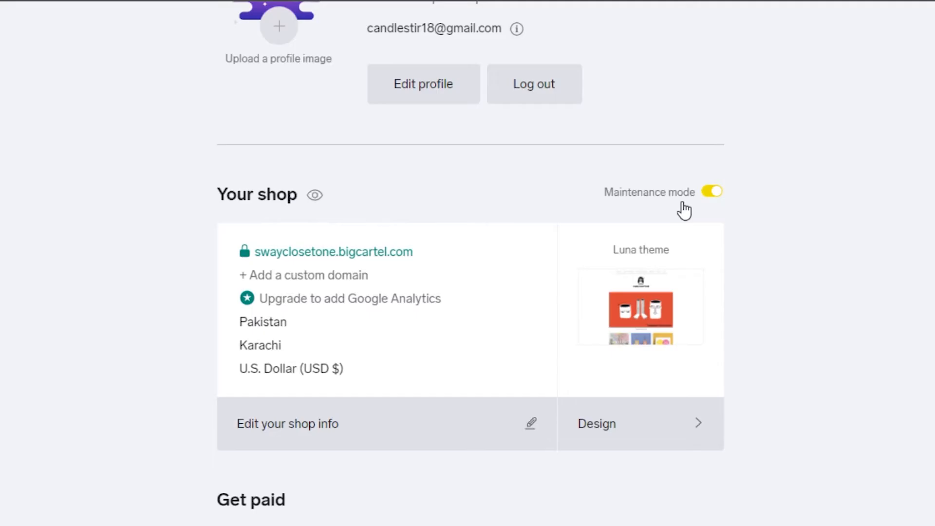
pyautogui.click(653, 433)
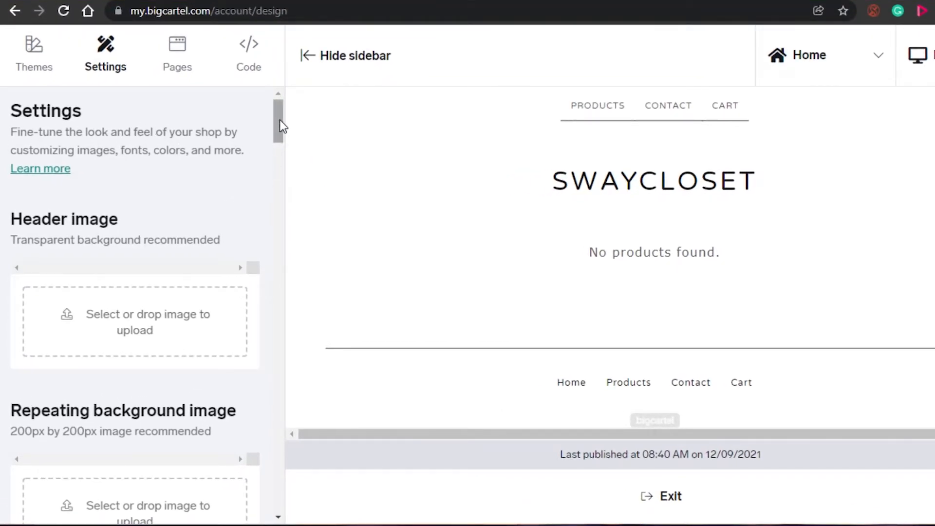
# Switch the shop's theme to Netizen and confirm replacing the current theme.
pyautogui.moveTo(279, 118); pyautogui.dragTo(280, 355)
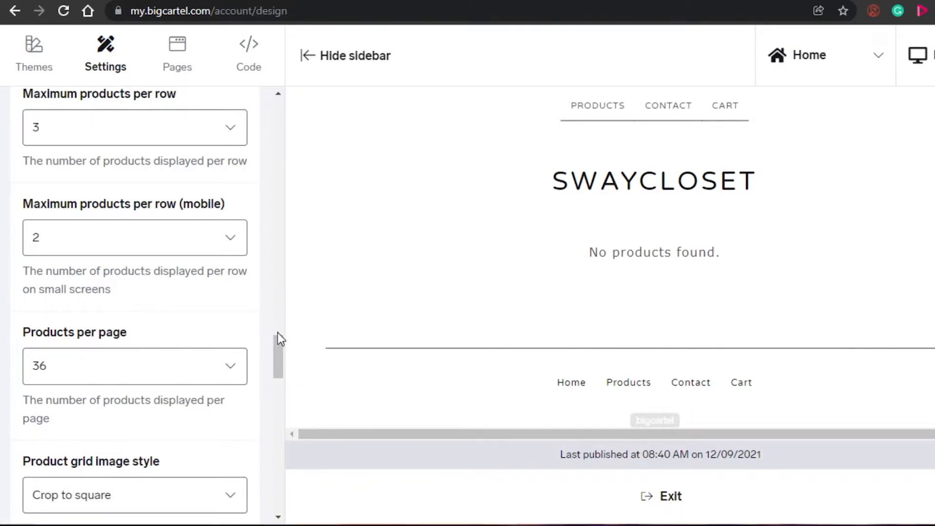
pyautogui.moveTo(278, 349); pyautogui.dragTo(266, 102)
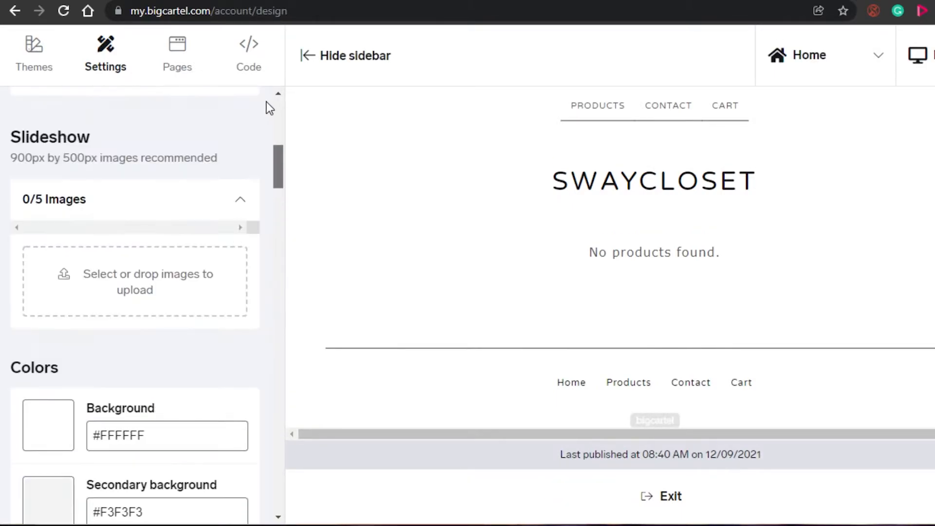
pyautogui.moveTo(282, 167); pyautogui.dragTo(279, 125)
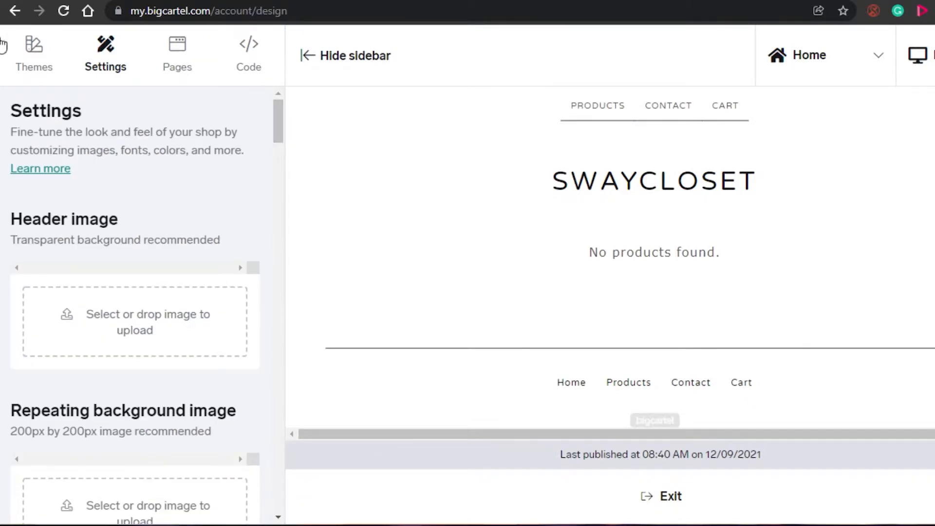
pyautogui.click(24, 63)
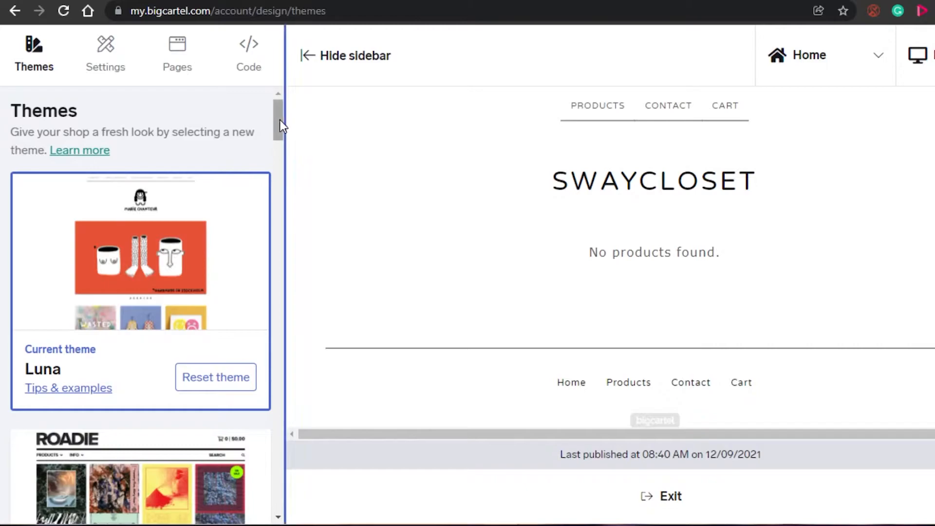
pyautogui.moveTo(278, 119); pyautogui.dragTo(279, 170)
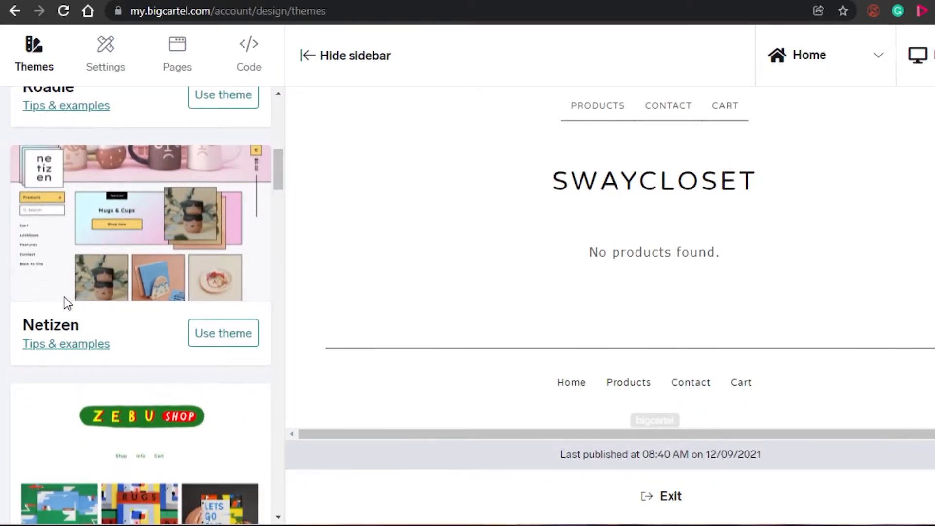
pyautogui.click(218, 341)
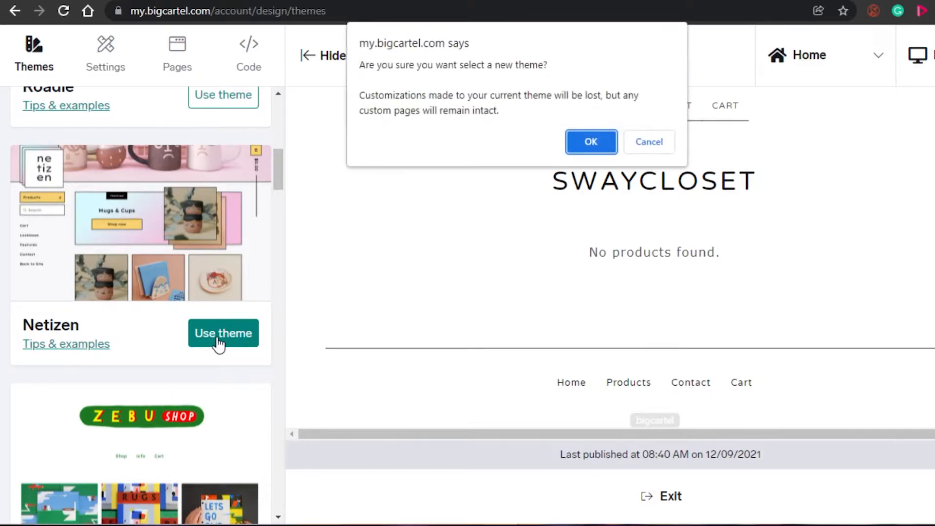
pyautogui.click(591, 138)
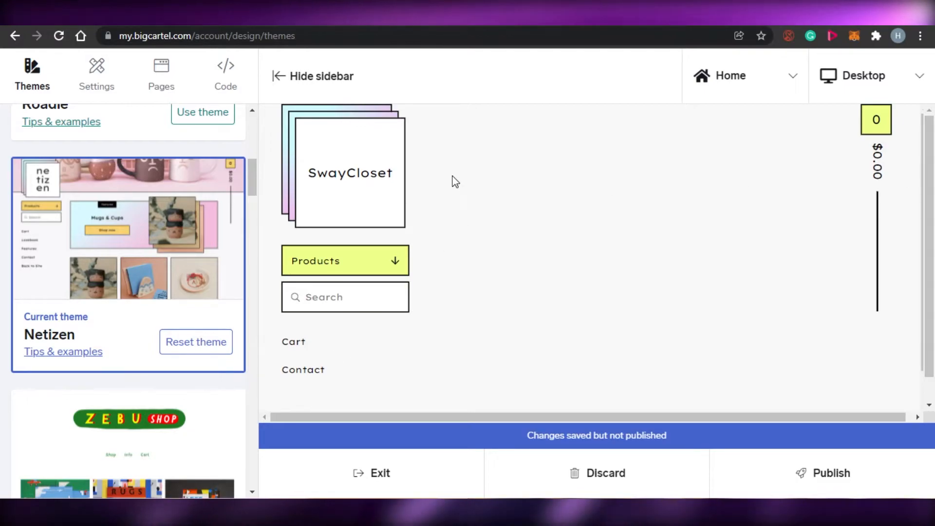
# Browse the theme list and switch the shop's theme to Ranger, confirming the replacement.
pyautogui.click(354, 174)
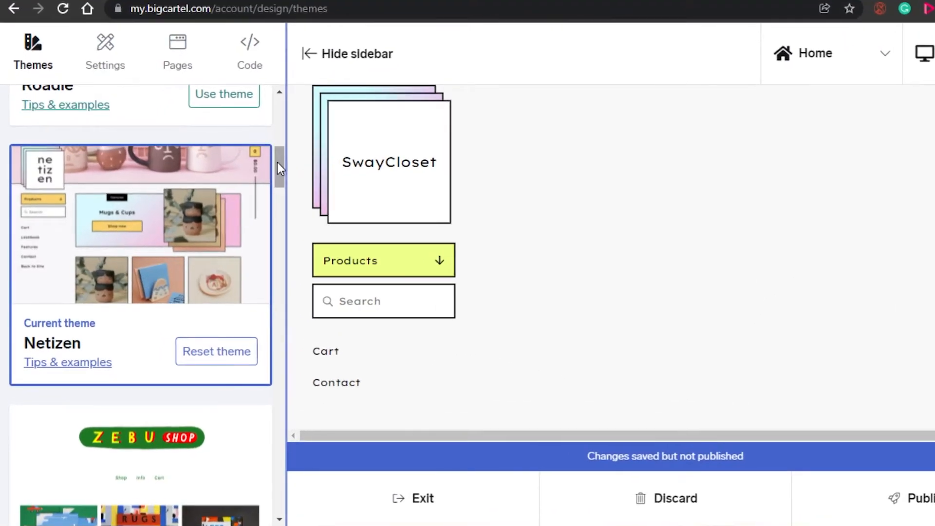
pyautogui.moveTo(276, 162)
pyautogui.mouseDown()
pyautogui.moveTo(276, 227)
pyautogui.moveTo(275, 98)
pyautogui.moveTo(279, 283)
pyautogui.moveTo(280, 254)
pyautogui.mouseUp()
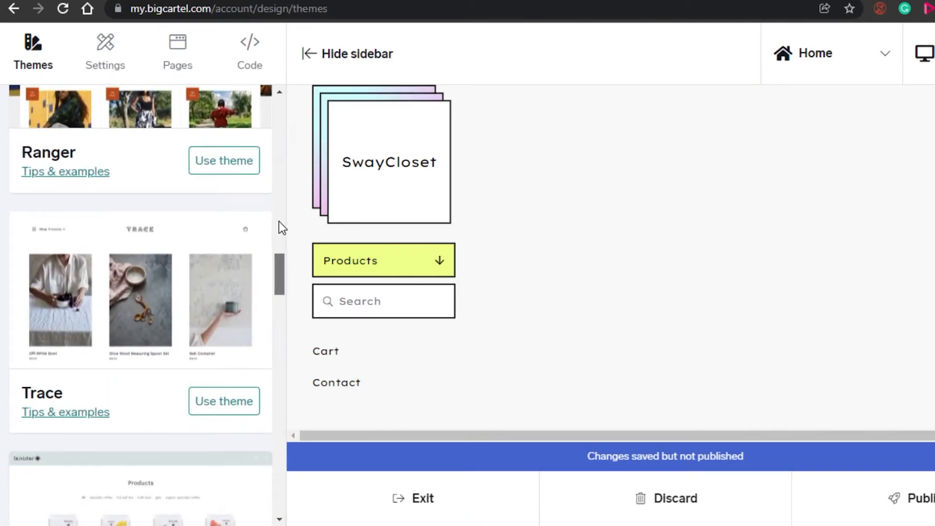
pyautogui.scroll(10, 169, 122)
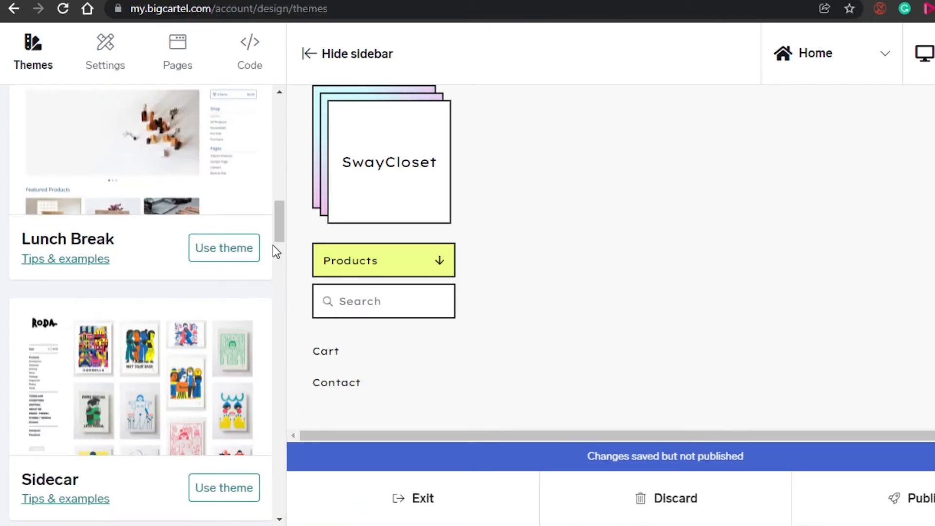
pyautogui.moveTo(281, 229); pyautogui.dragTo(275, 264)
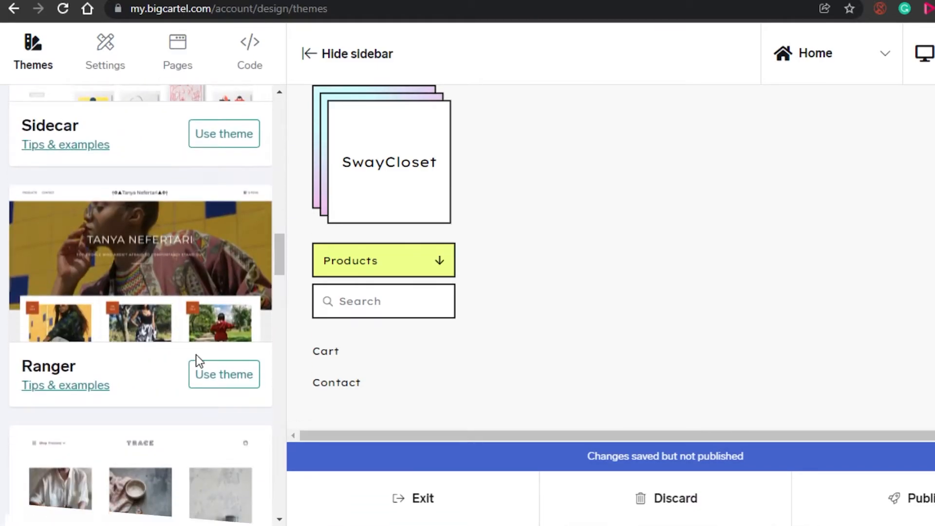
pyautogui.click(223, 377)
pyautogui.click(595, 138)
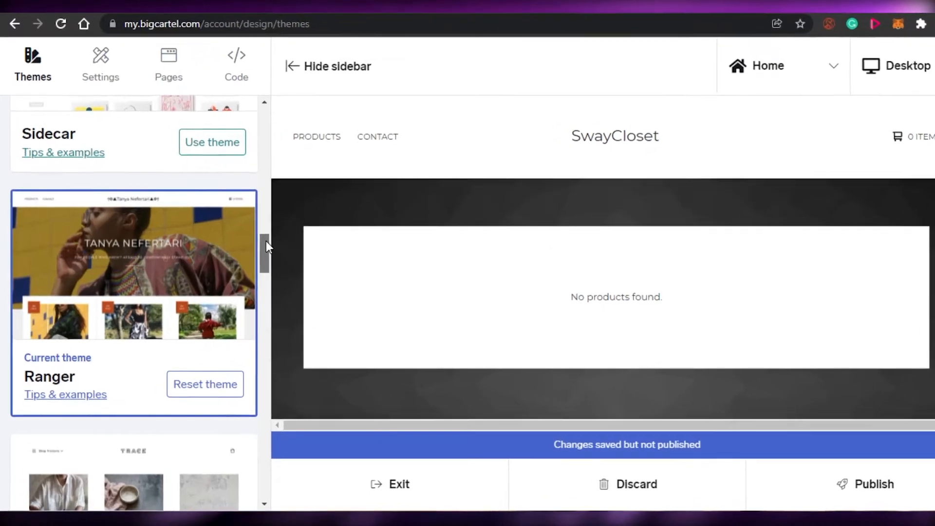
# Upload the image download _5_.jpg as the header logo in the design settings.
pyautogui.moveTo(252, 242); pyautogui.dragTo(253, 121)
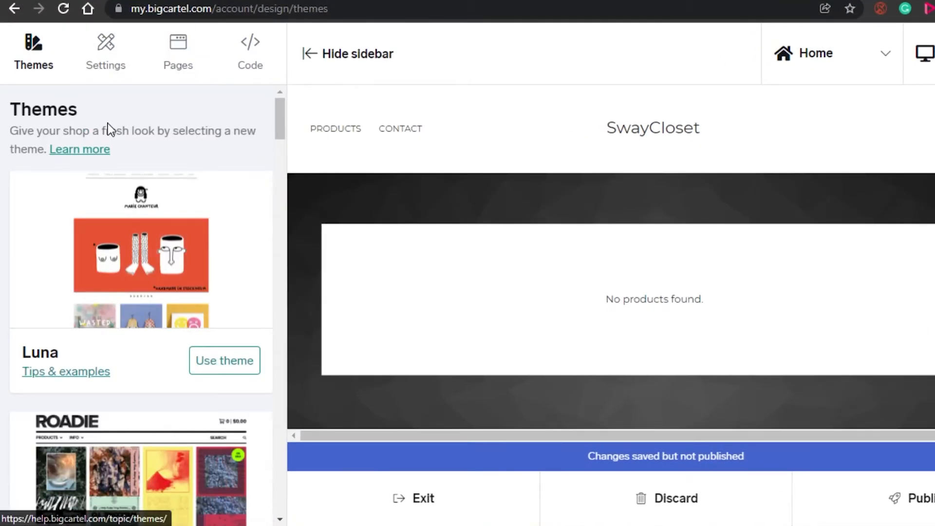
pyautogui.click(102, 58)
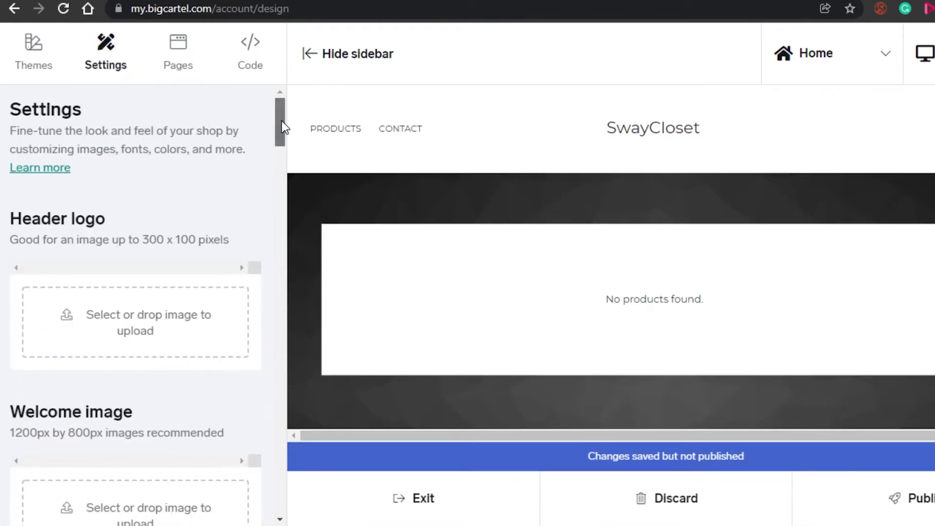
pyautogui.moveTo(281, 121); pyautogui.dragTo(285, 143)
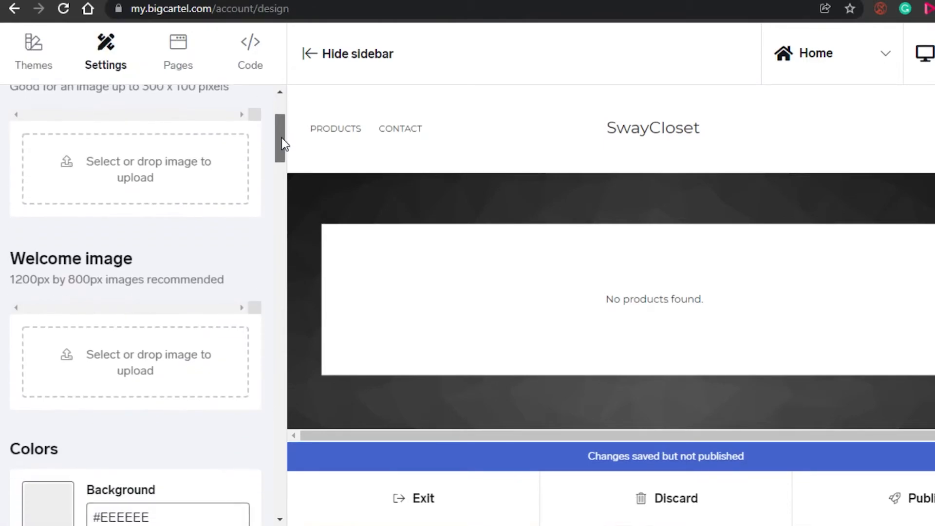
pyautogui.click(197, 164)
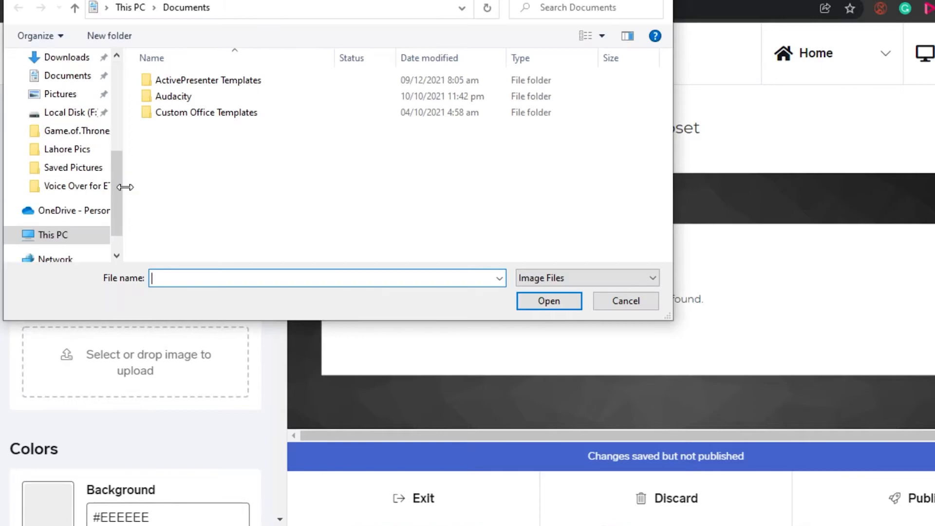
pyautogui.click(73, 138)
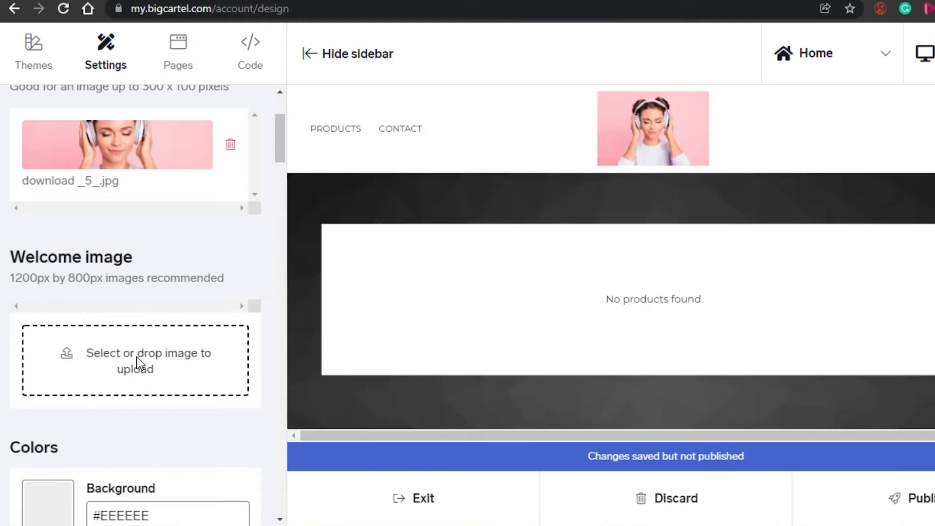
# Upload images _1_.jpg as the welcome image.
pyautogui.click(136, 356)
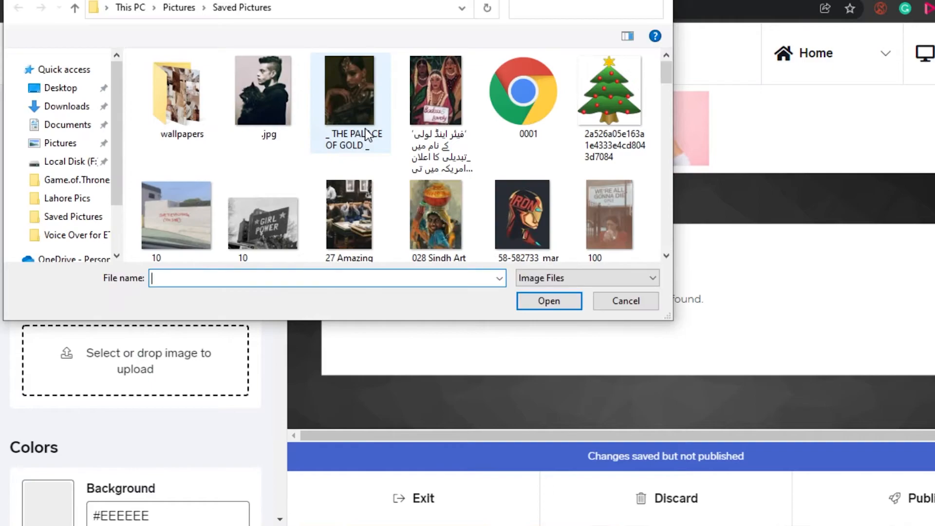
pyautogui.moveTo(668, 69); pyautogui.dragTo(667, 74)
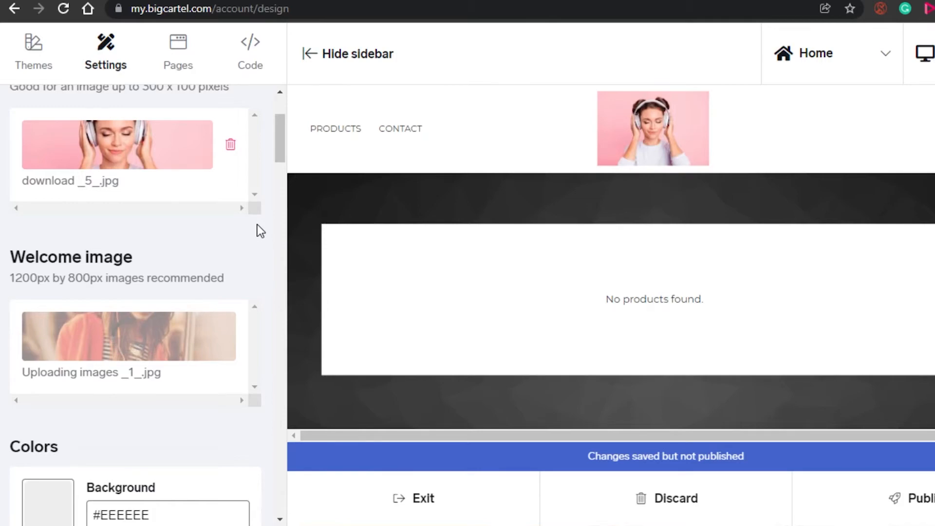
pyautogui.moveTo(279, 144)
pyautogui.mouseDown()
pyautogui.moveTo(279, 169)
pyautogui.moveTo(280, 136)
pyautogui.mouseUp()
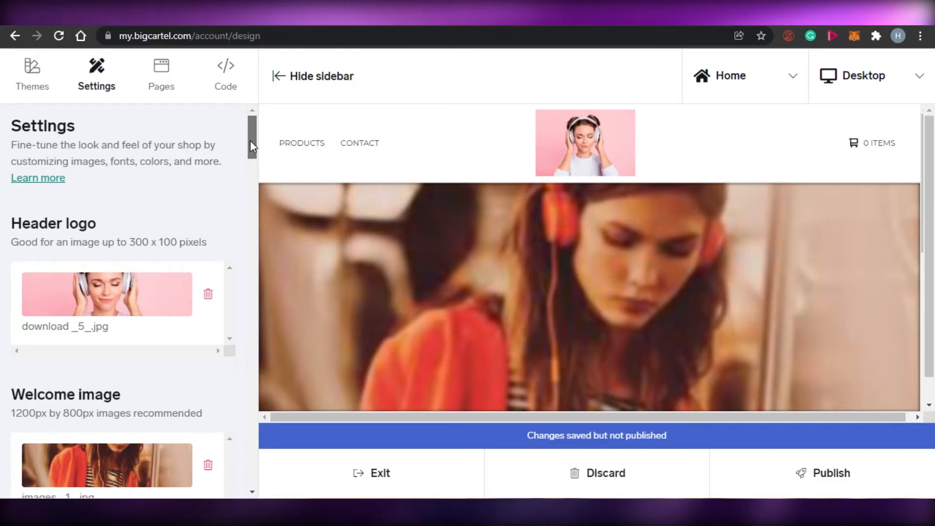
# Preview the shop's Products page.
pyautogui.scroll(-2, 253, 158)
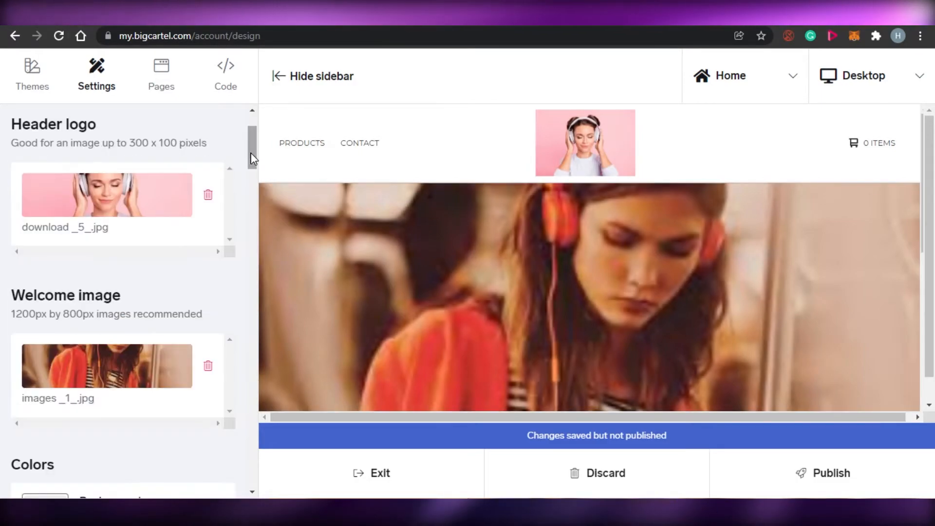
pyautogui.click(299, 149)
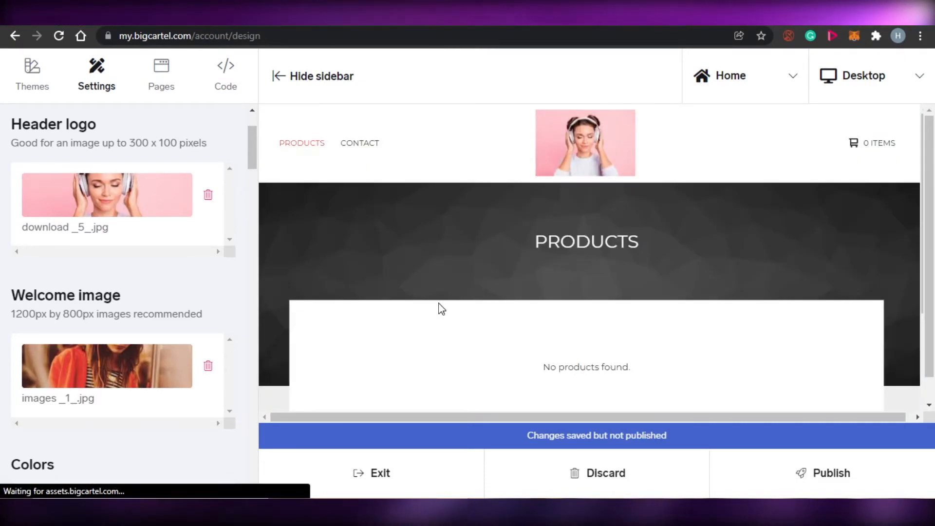
pyautogui.scroll(-1, 657, 322)
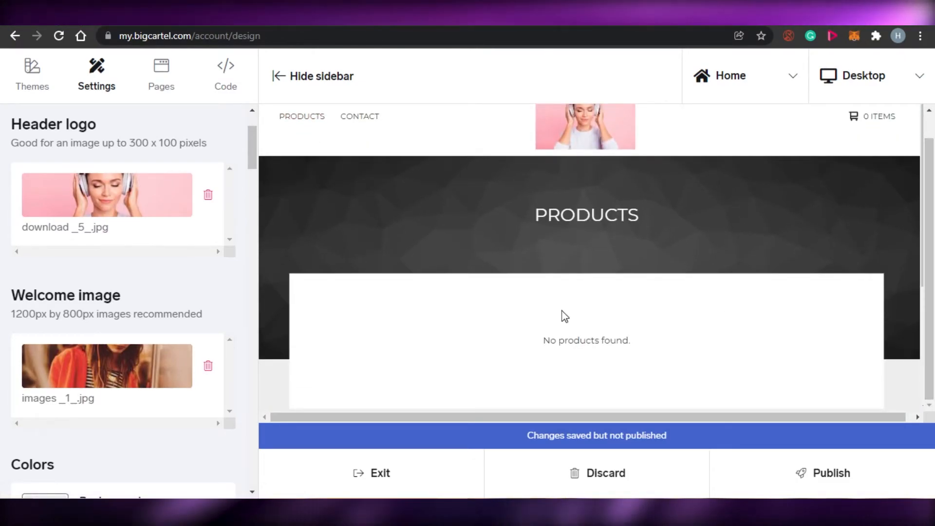
# Scroll through the color and option settings and set the products per page to 20.
pyautogui.moveTo(254, 149); pyautogui.dragTo(274, 238)
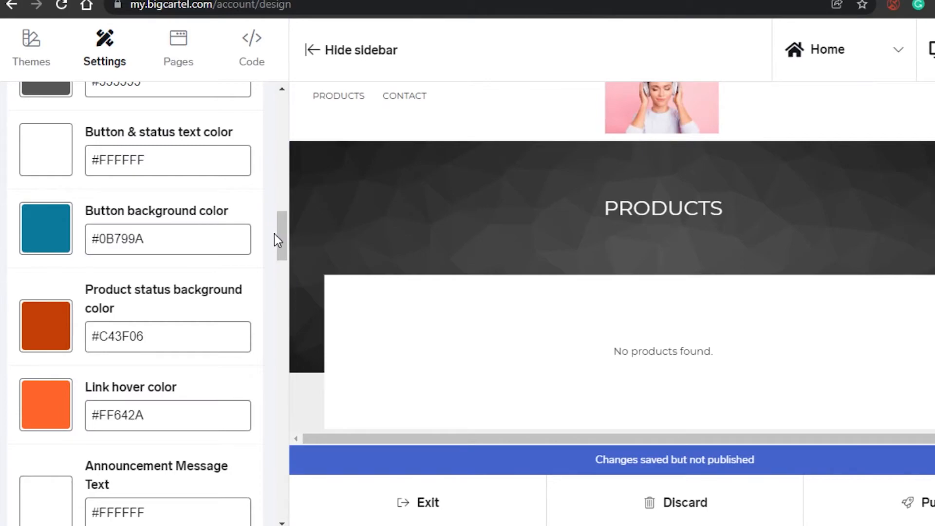
pyautogui.scroll(4, 275, 237)
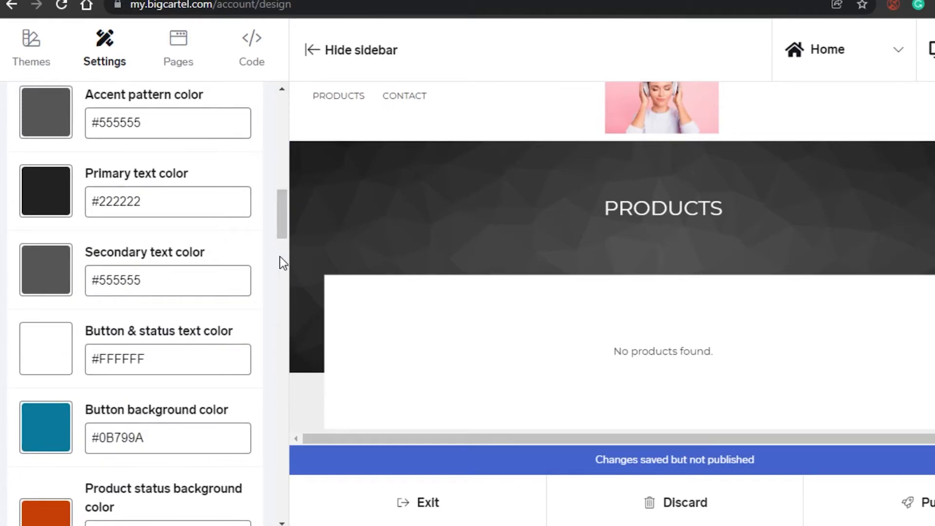
pyautogui.click(209, 201)
pyautogui.moveTo(281, 212); pyautogui.dragTo(283, 316)
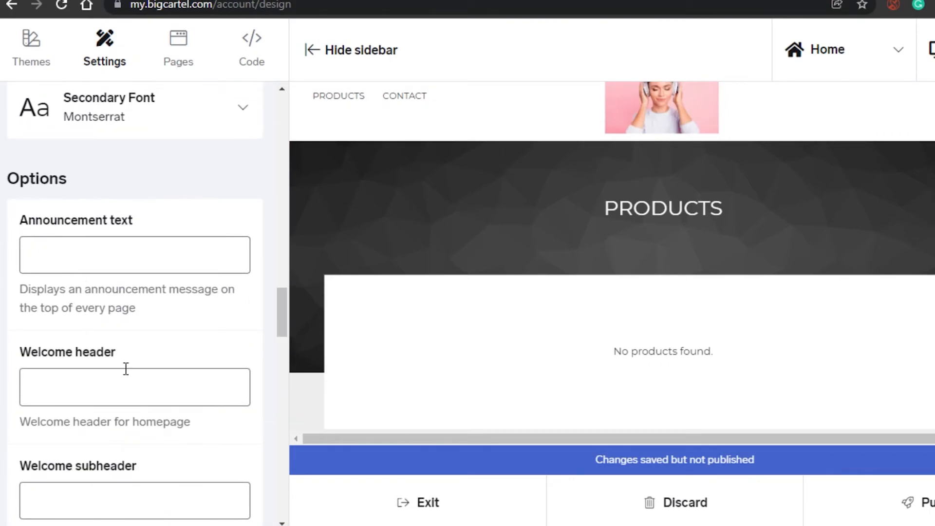
pyautogui.scroll(-1, 282, 298)
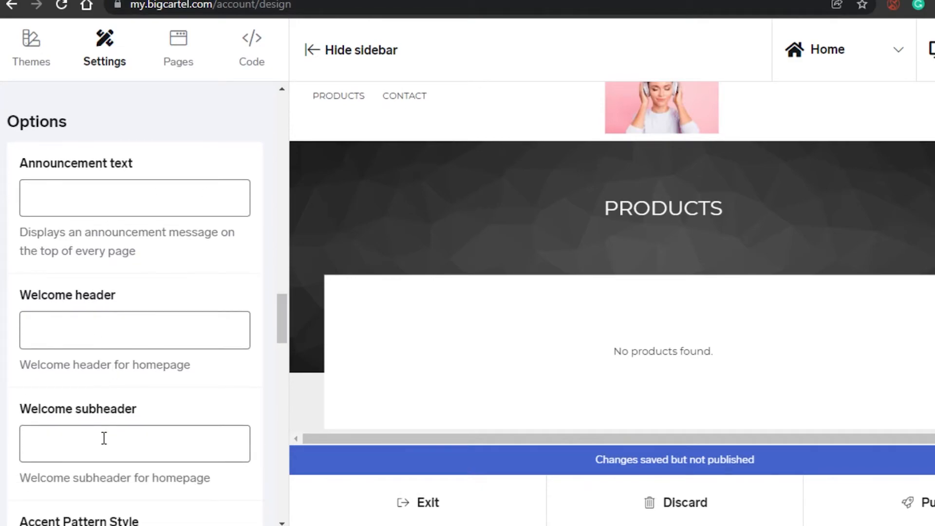
pyautogui.moveTo(285, 338); pyautogui.dragTo(282, 368)
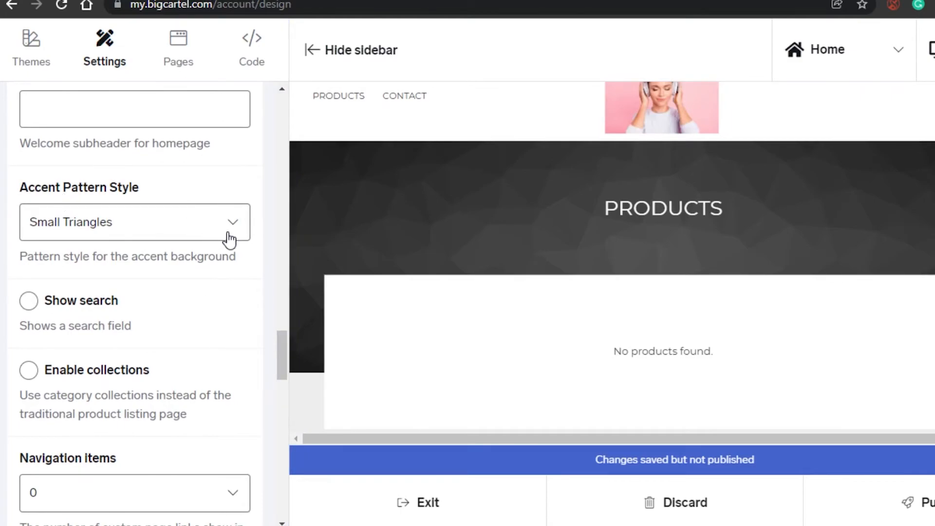
pyautogui.moveTo(279, 360); pyautogui.dragTo(279, 434)
pyautogui.click(228, 347)
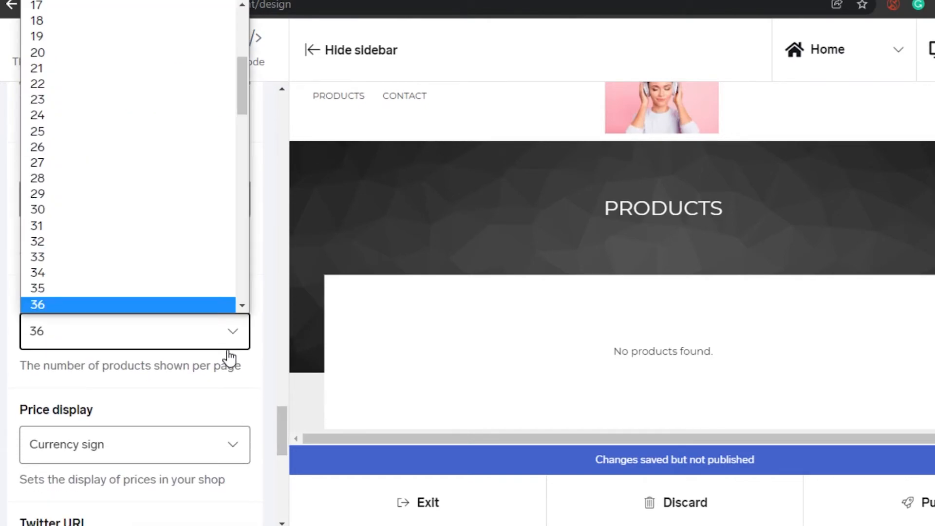
pyautogui.click(64, 22)
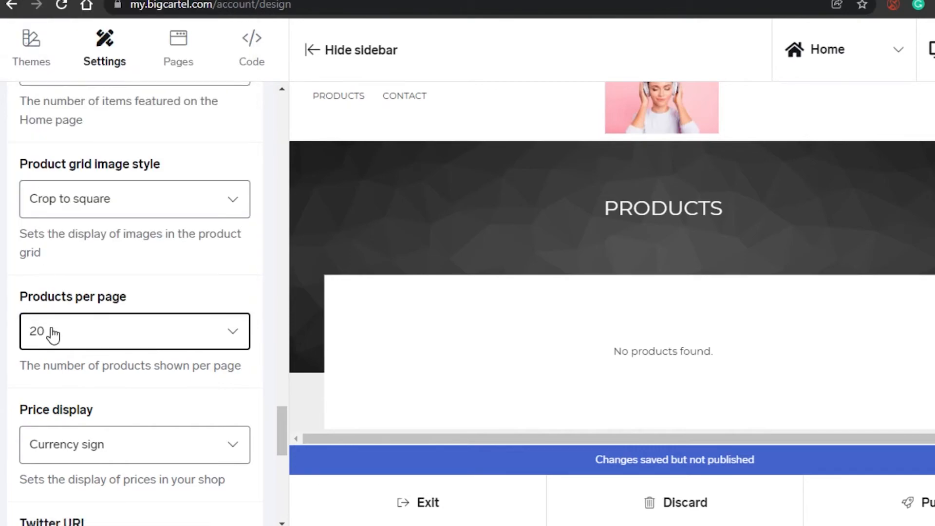
# Add a new custom page named Youtube video and finish it.
pyautogui.moveTo(279, 416); pyautogui.dragTo(281, 454)
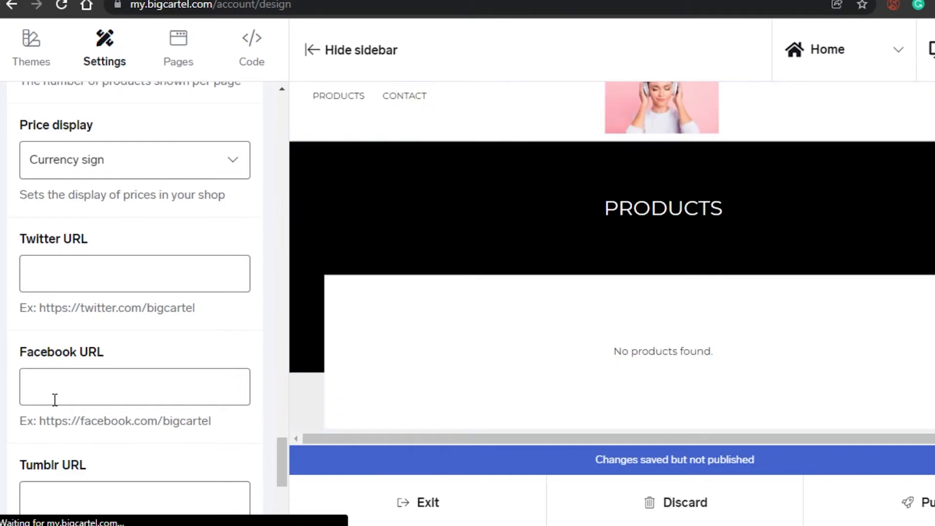
pyautogui.moveTo(282, 456); pyautogui.dragTo(290, 117)
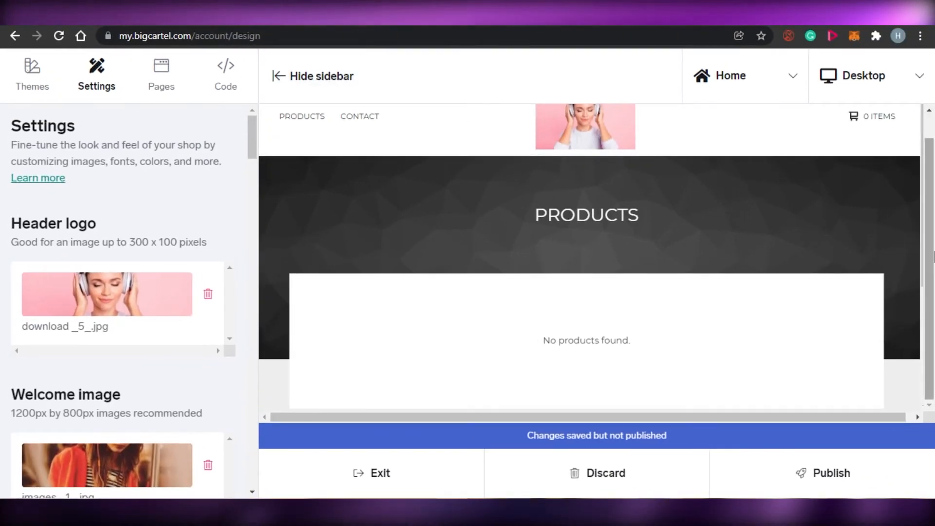
pyautogui.moveTo(933, 256); pyautogui.dragTo(933, 214)
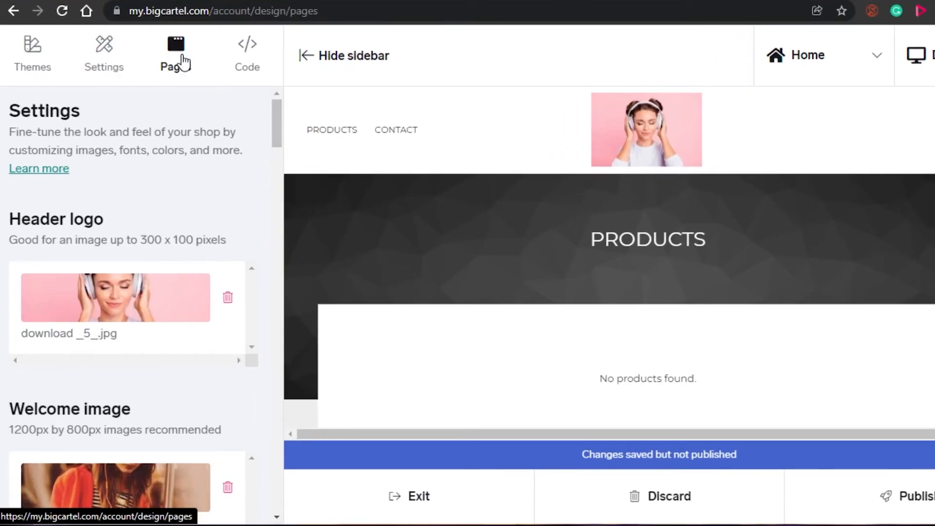
pyautogui.click(182, 63)
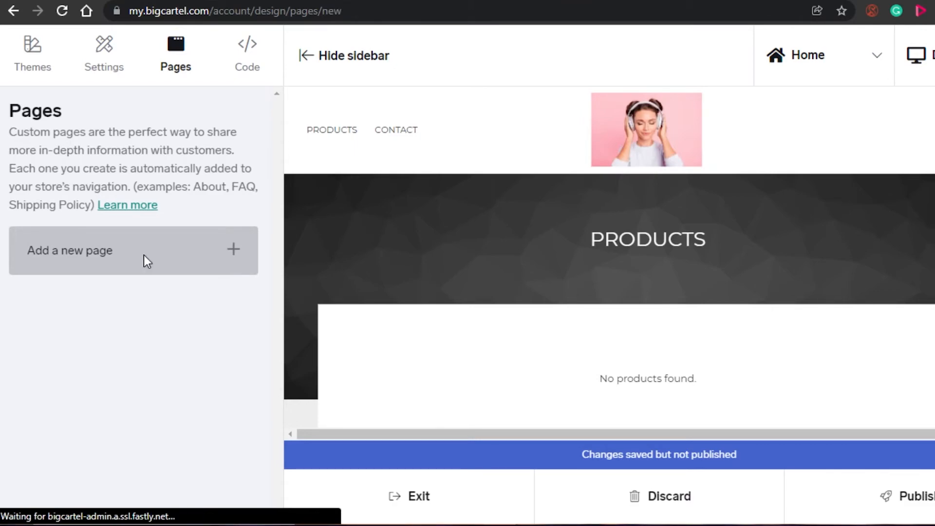
pyautogui.click(150, 141)
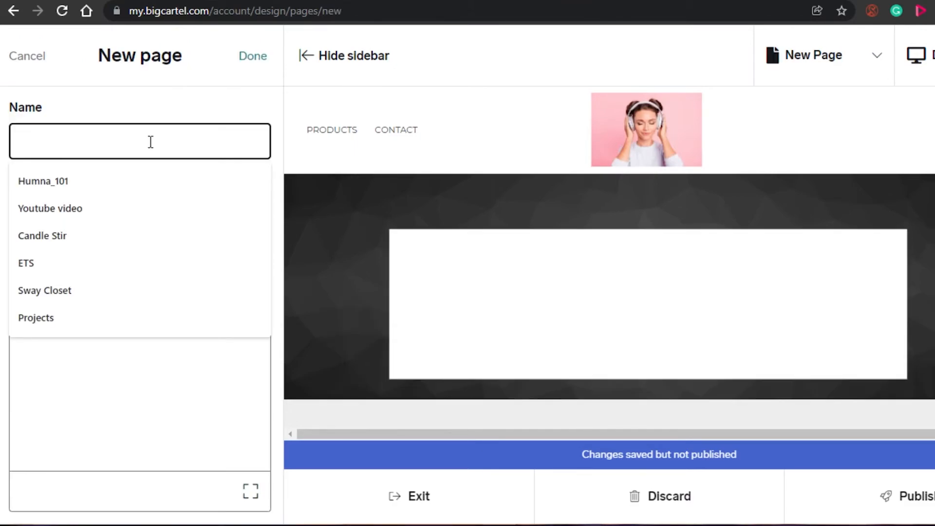
pyautogui.click(105, 204)
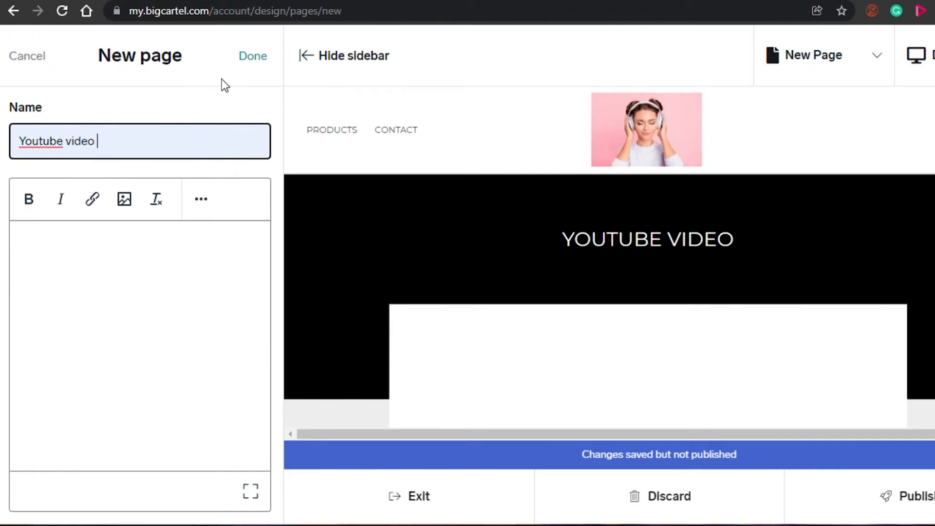
pyautogui.click(249, 63)
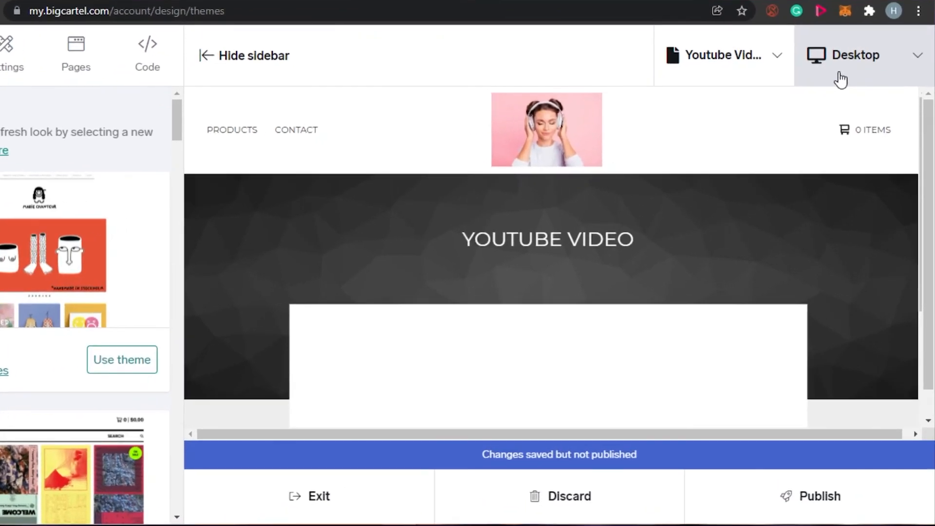
# Preview the shop in the tablet and phone layouts.
pyautogui.click(857, 73)
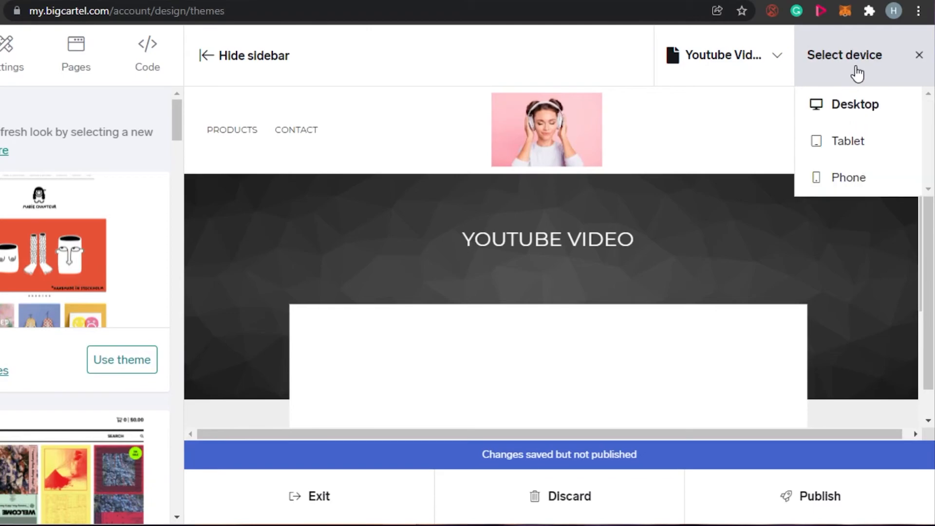
pyautogui.click(847, 139)
pyautogui.click(905, 61)
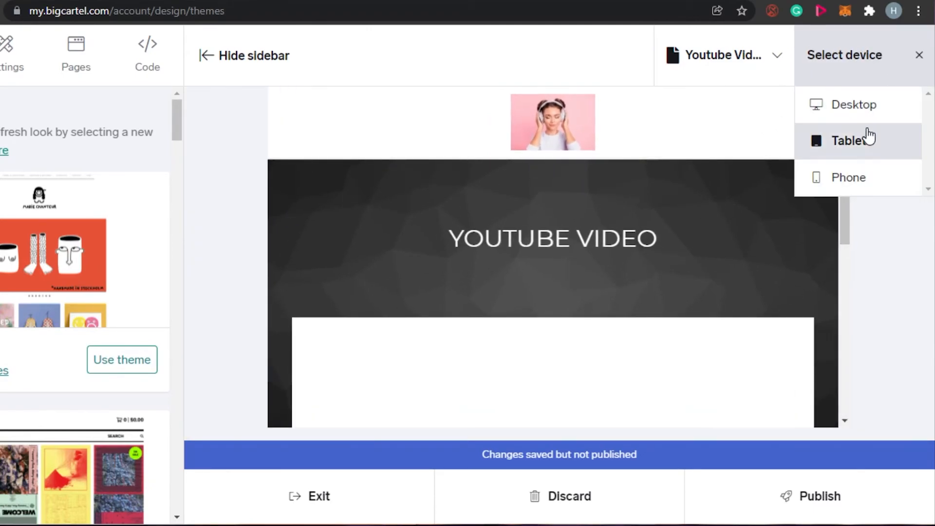
pyautogui.click(857, 181)
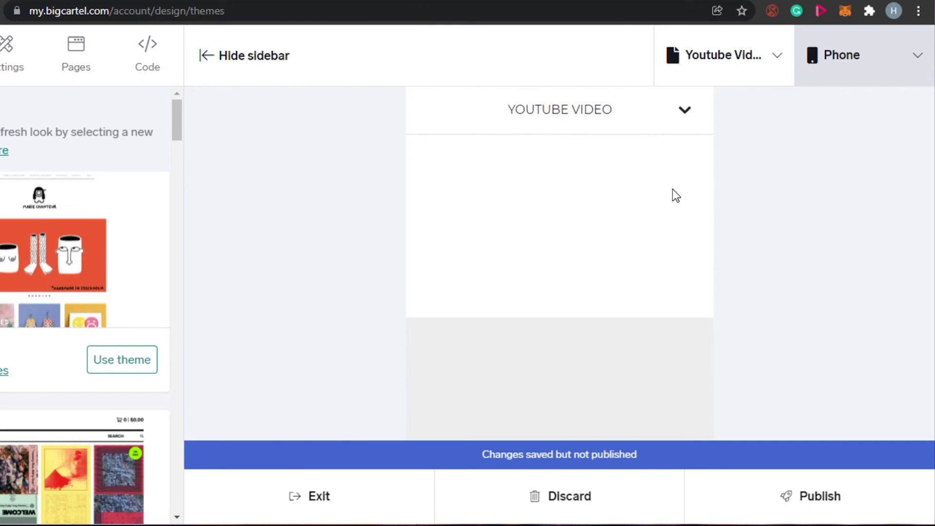
# Switch the preview to the Home page in the desktop layout.
pyautogui.click(765, 63)
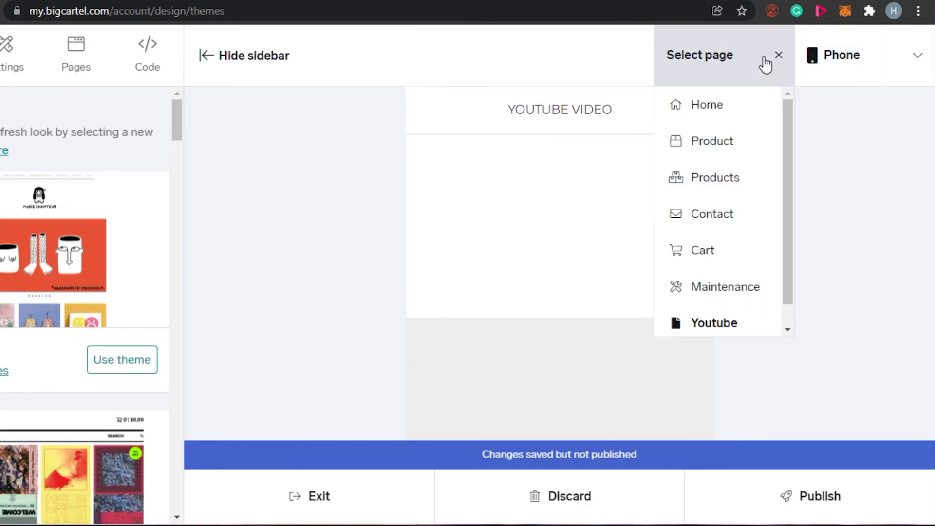
pyautogui.click(714, 108)
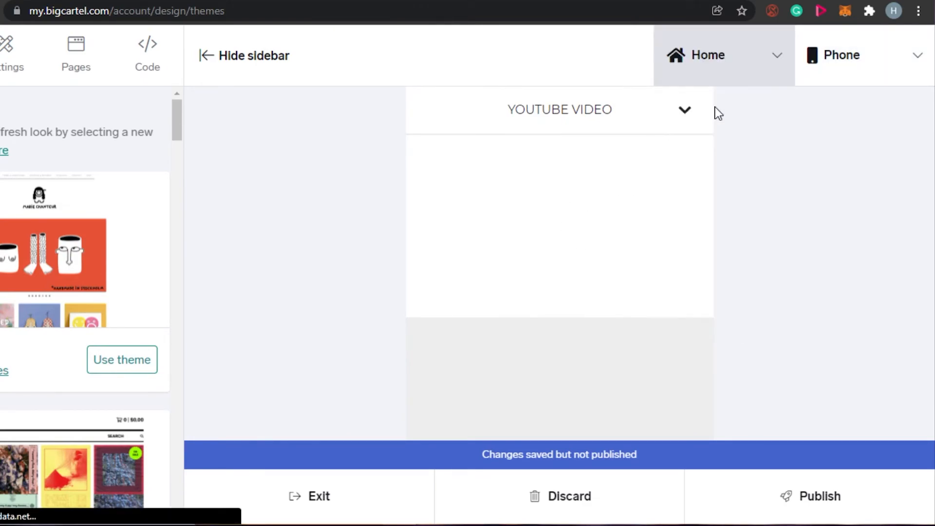
pyautogui.click(756, 64)
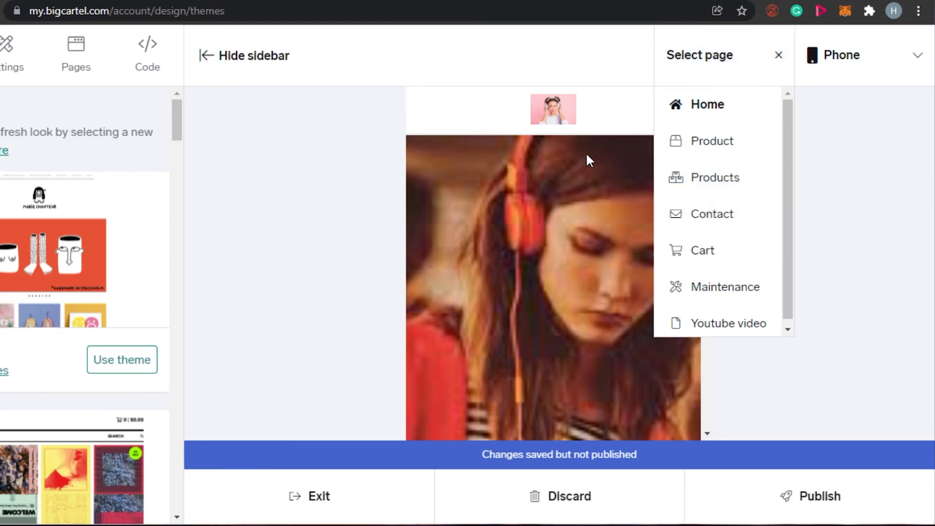
pyautogui.click(930, 38)
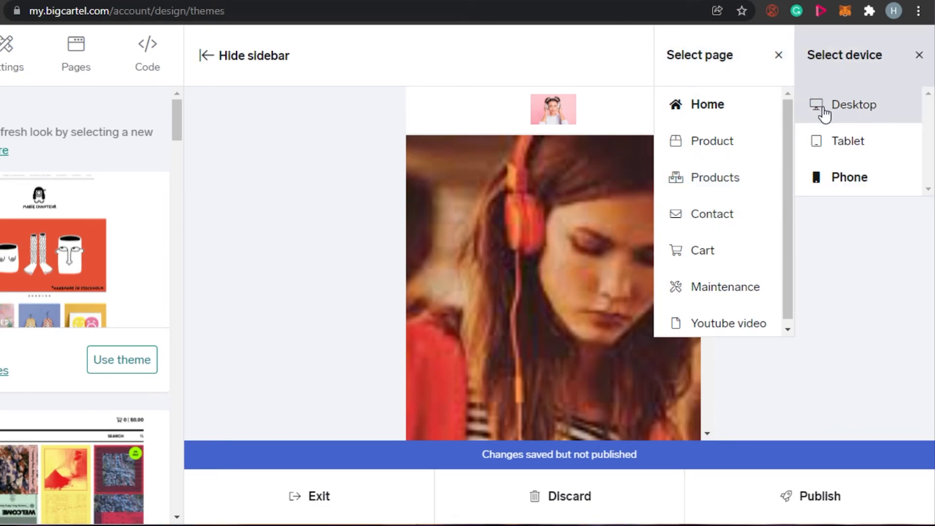
pyautogui.click(824, 115)
pyautogui.click(877, 63)
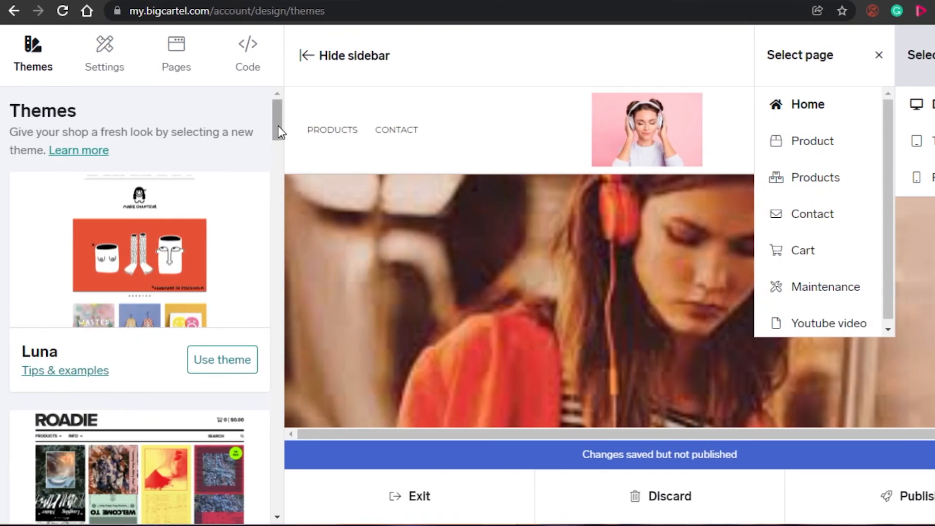
pyautogui.moveTo(279, 119)
pyautogui.mouseDown()
pyautogui.moveTo(284, 265)
pyautogui.moveTo(277, 116)
pyautogui.mouseUp()
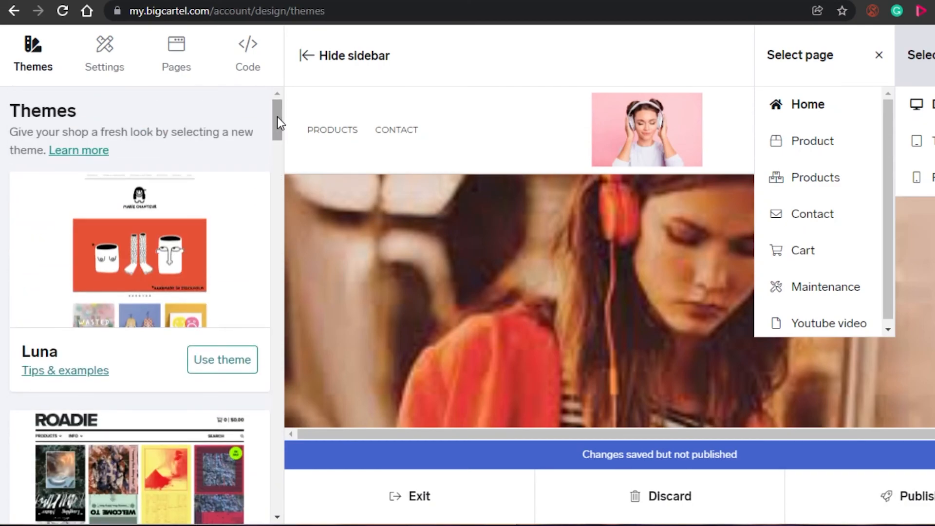